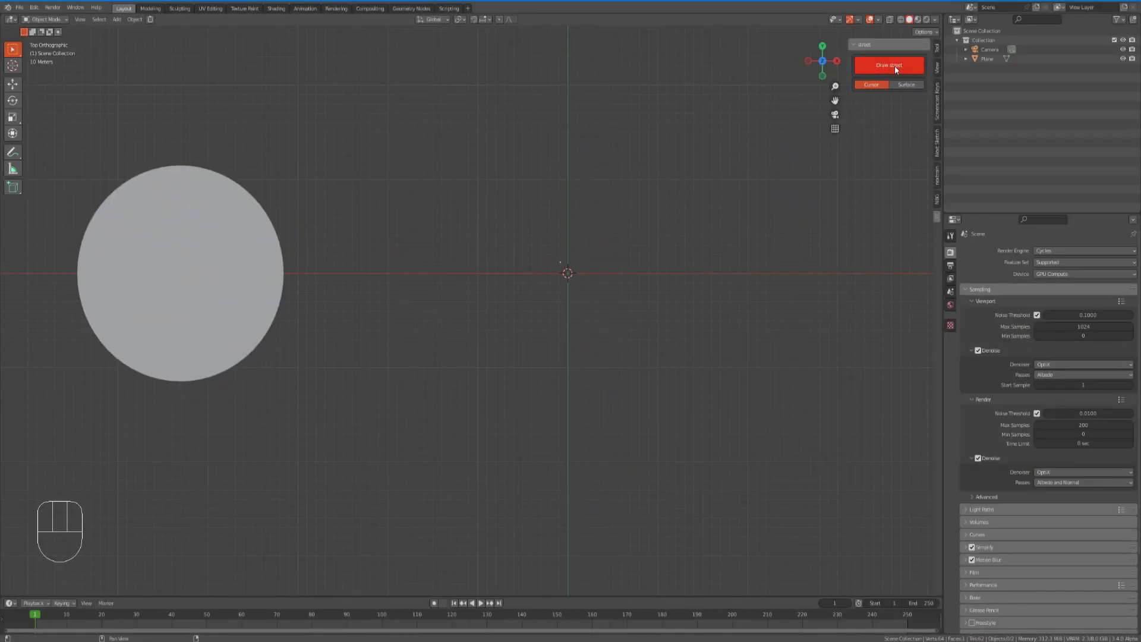
Start the Draw street tool and switch to top orthographic view to draw the street curve
left_click(895, 66)
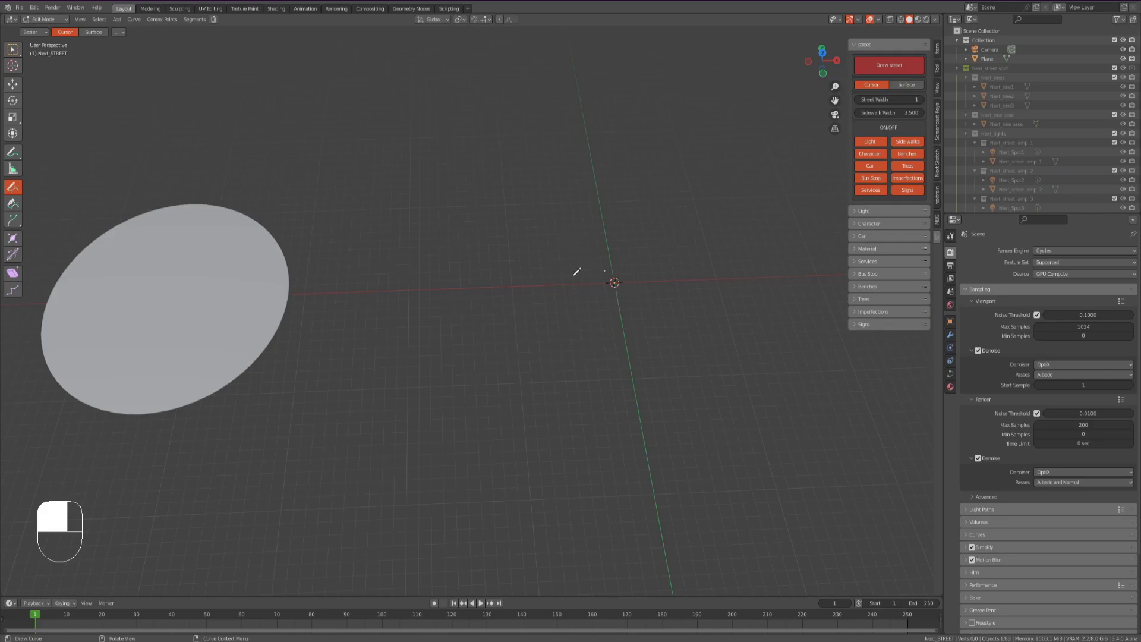
key("KP_7")
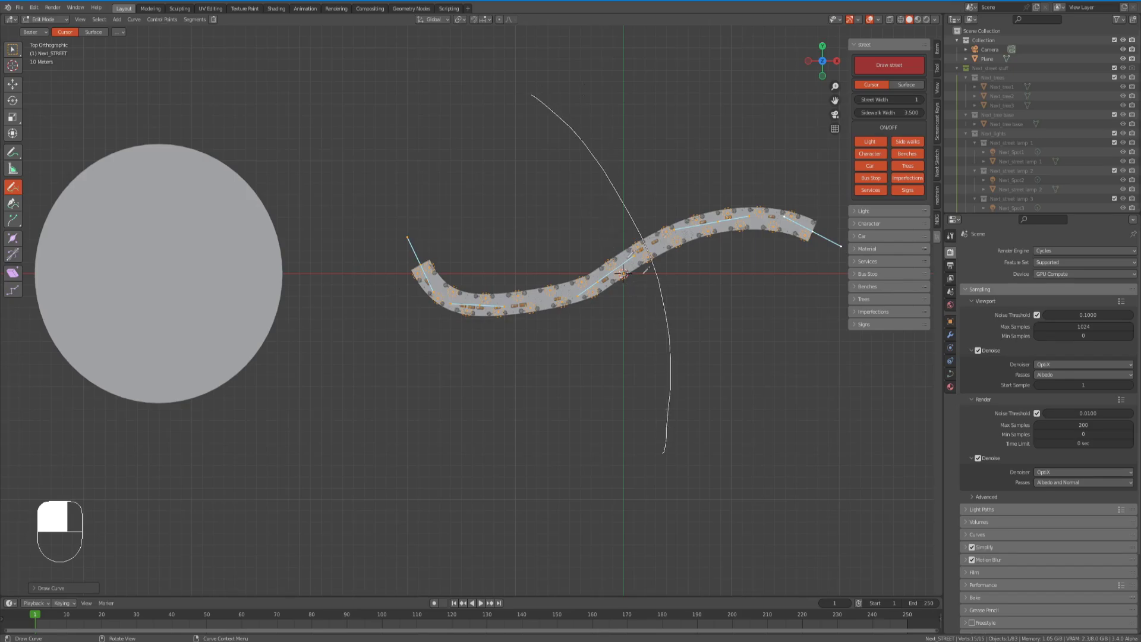
Set street placement to Surface, draw a street over the circle, and view it in perspective
middle_click_drag(203, 295, 438, 305, "shift")
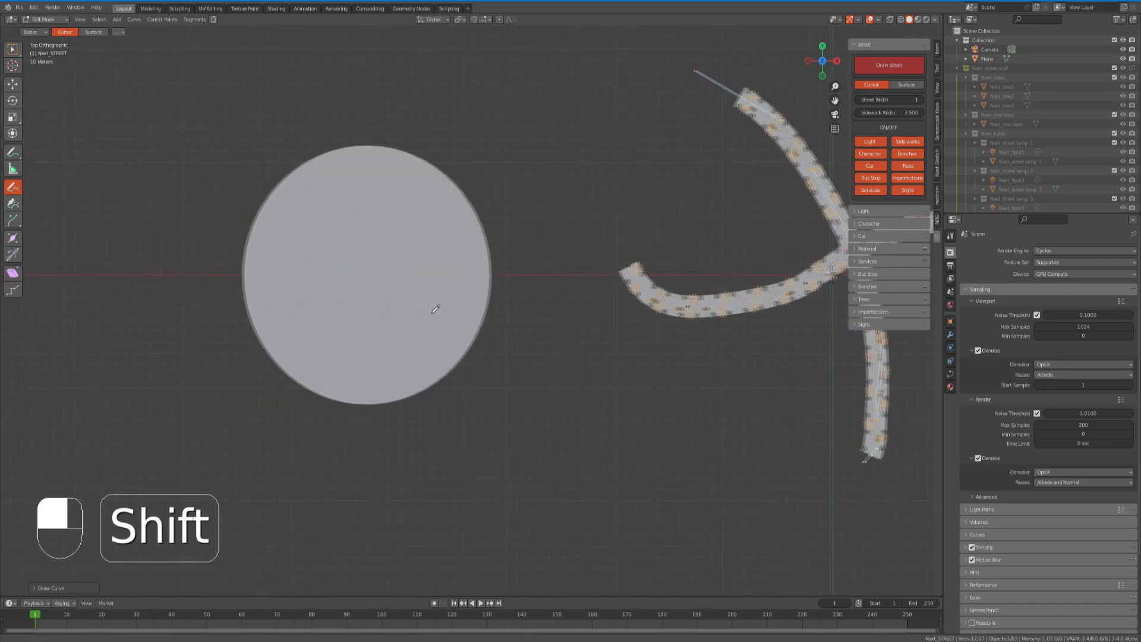
left_click(916, 86)
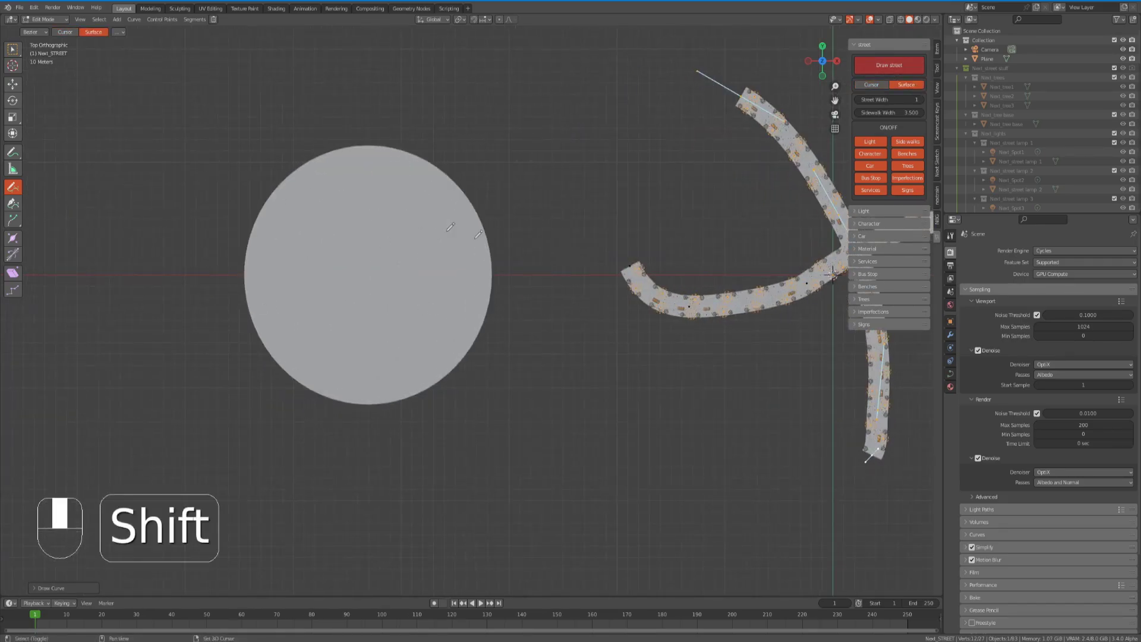
middle_click_drag(416, 262, 567, 243, "shift")
scroll(517, 243, "up", 2)
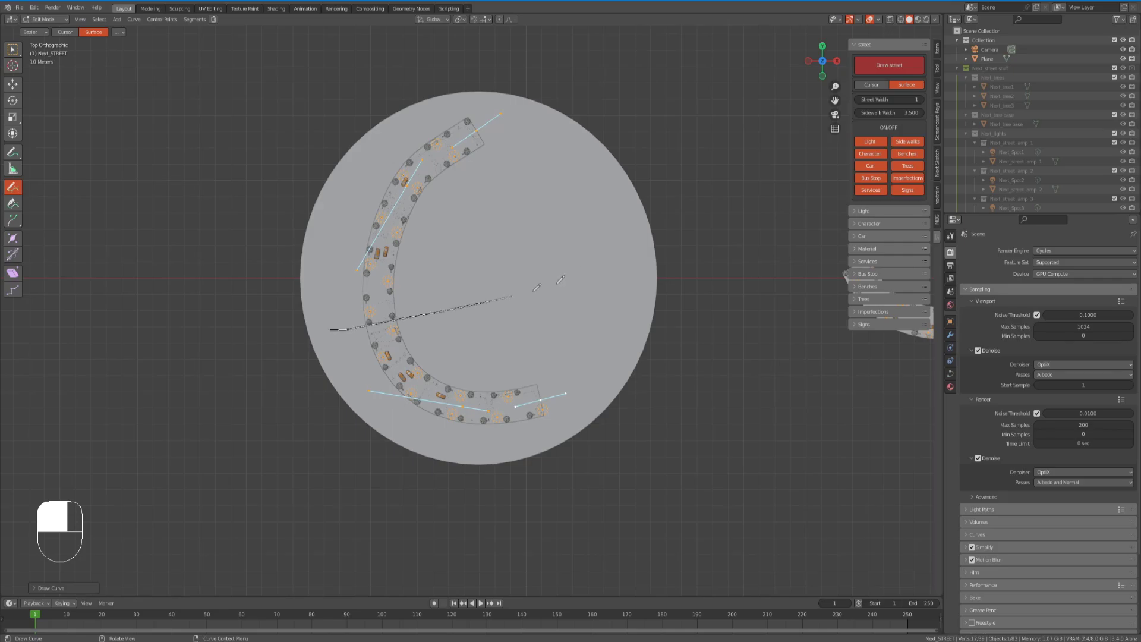
middle_click_drag(351, 355, 542, 389)
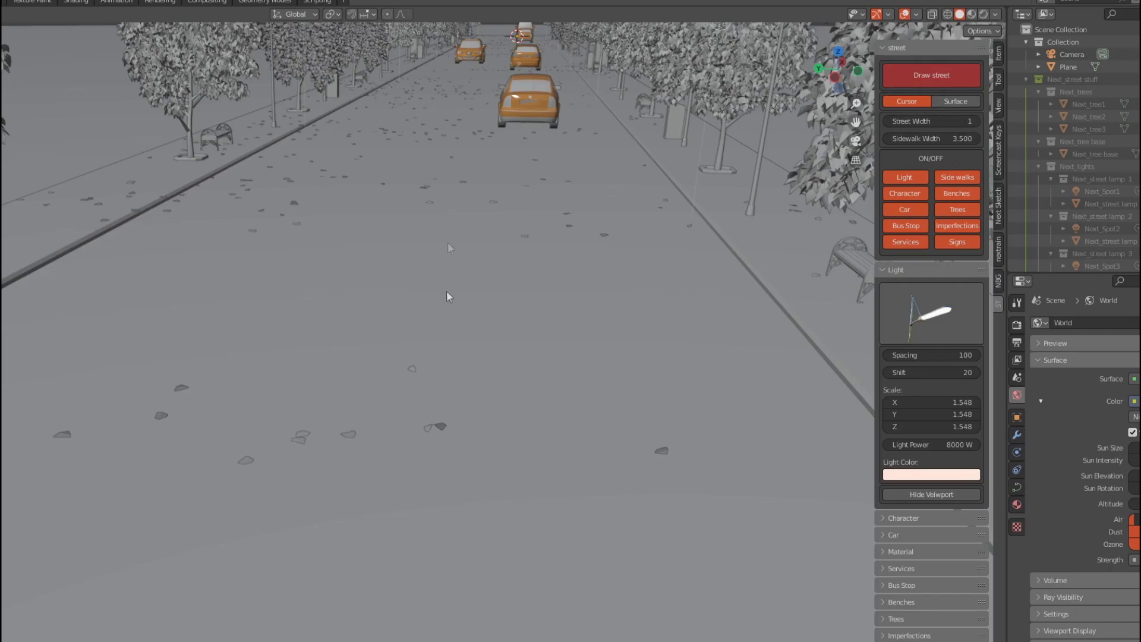
Try street widths 2 and 3, then settle on width 1 with sidewalks at 3.5 after testing 4.94
left_click(976, 121)
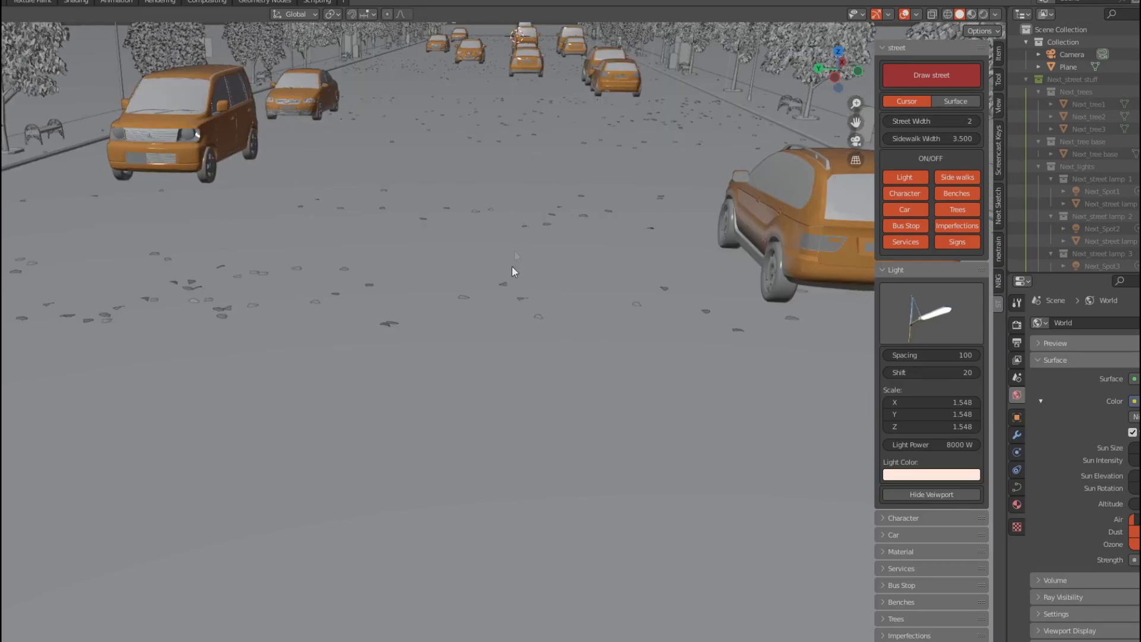
left_click(976, 122)
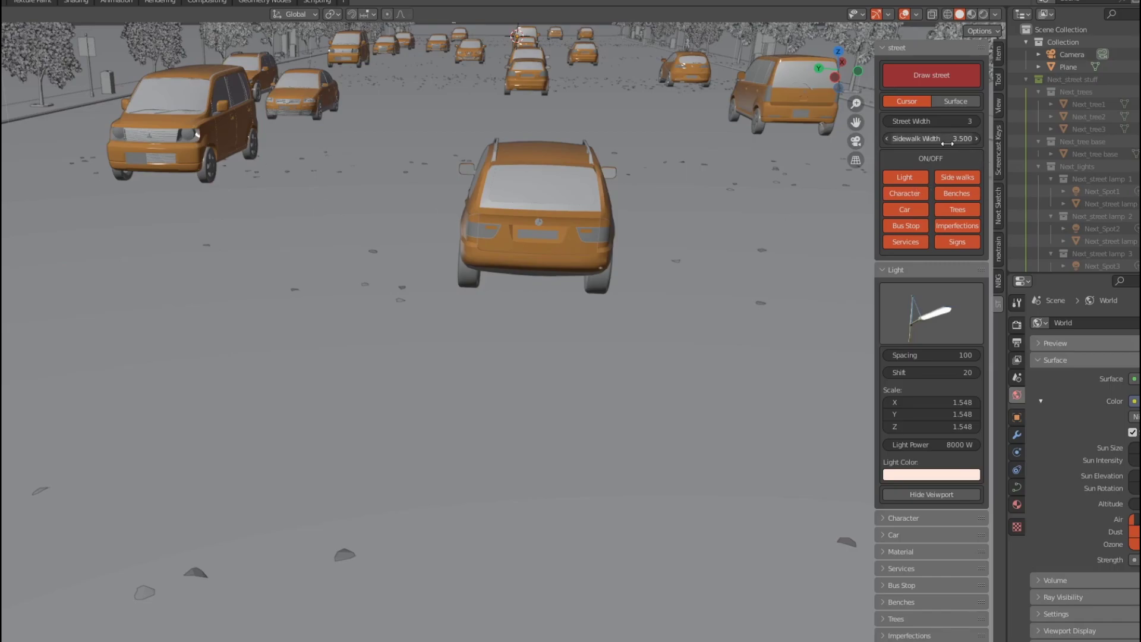
left_click_drag(951, 121, 925, 133)
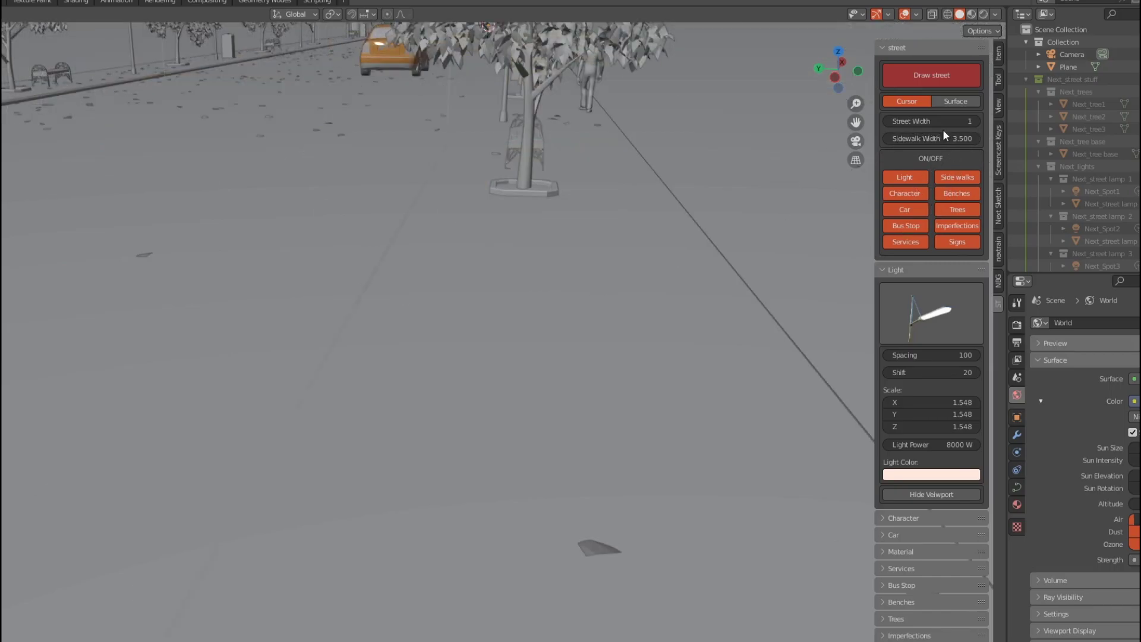
left_click_drag(927, 139, 968, 139)
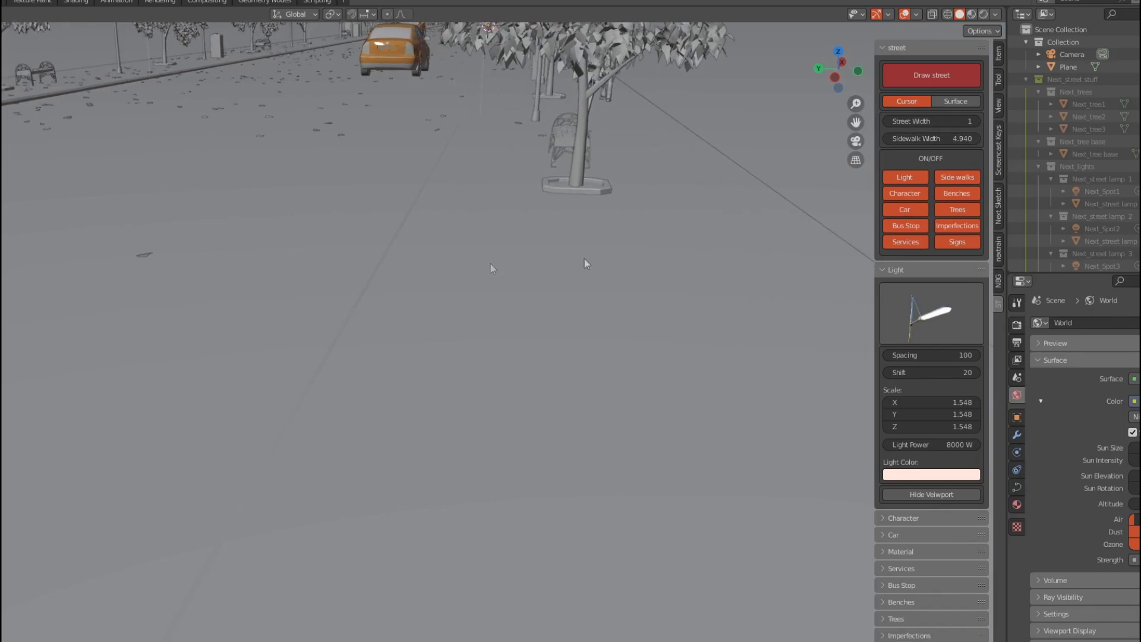
left_click_drag(968, 138, 962, 138)
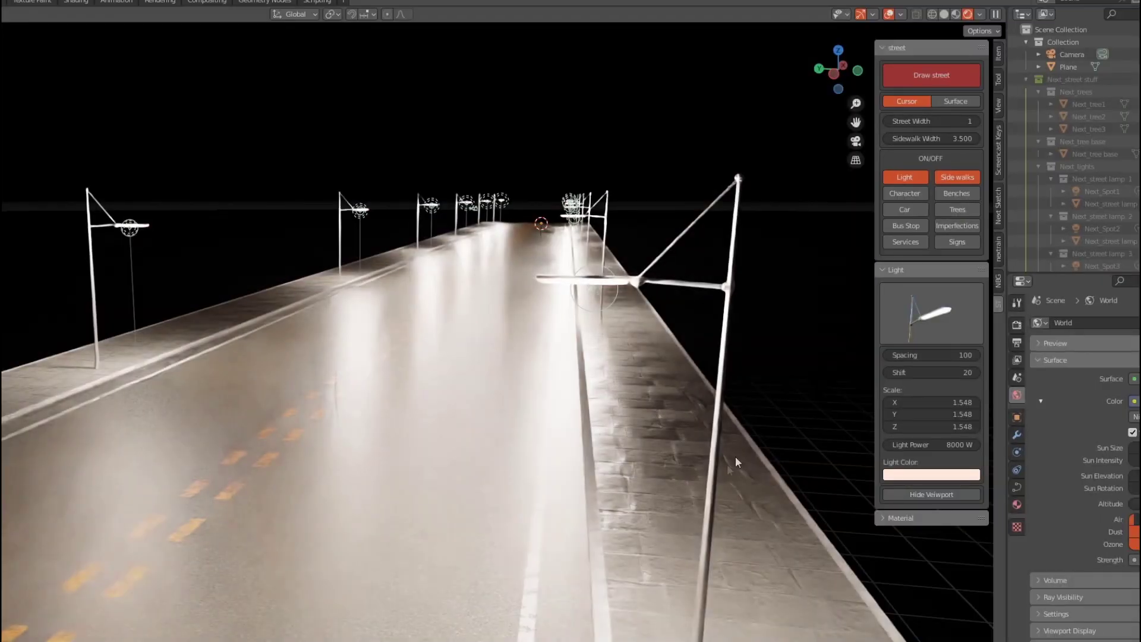
Give the street lamps the fourth, curved style with spacing 25 and shift 0
left_click(930, 318)
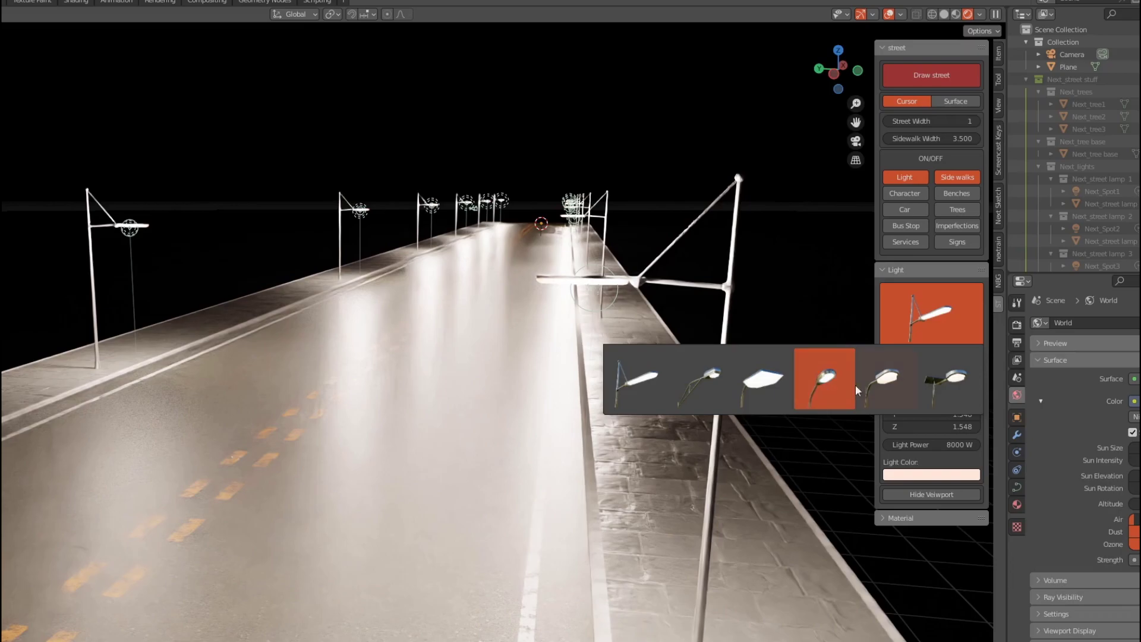
left_click(900, 387)
left_click(945, 338)
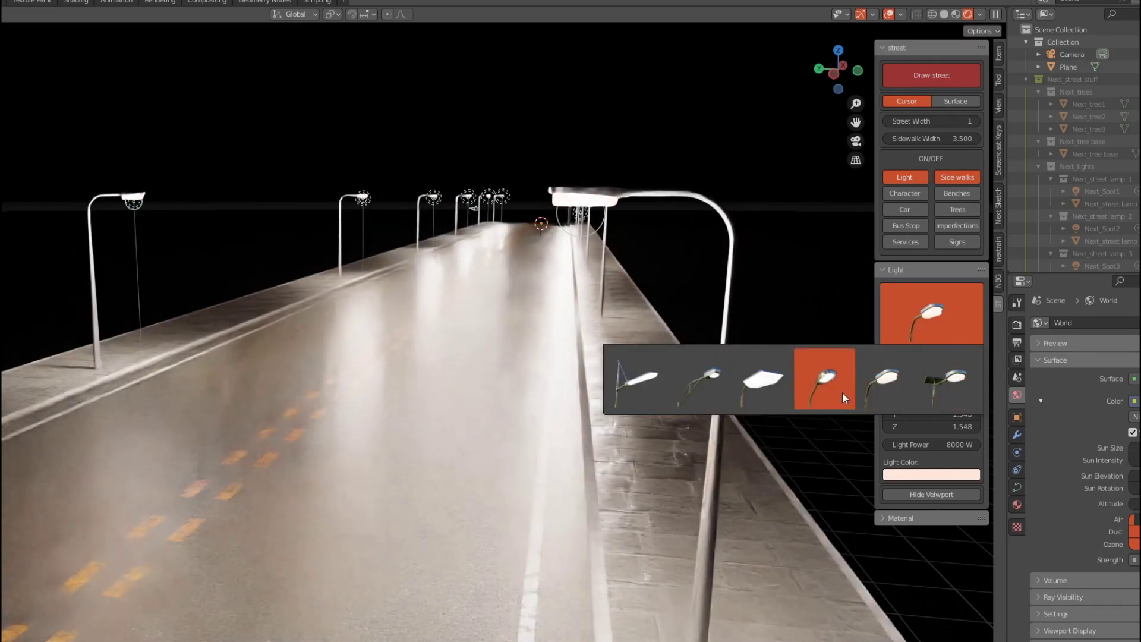
left_click(842, 393)
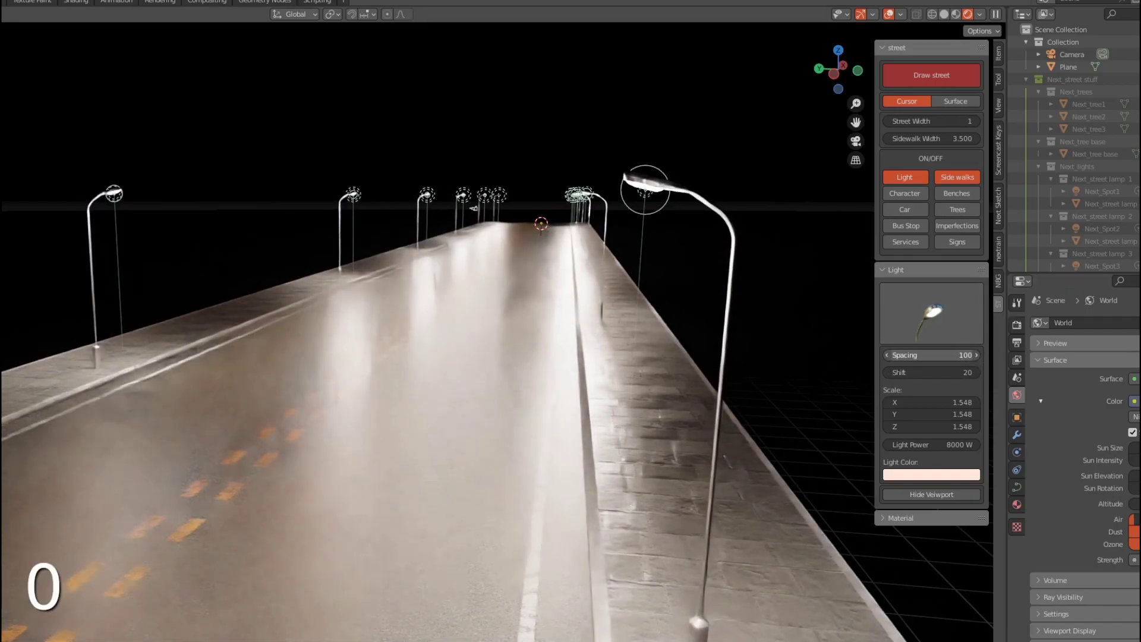
left_click_drag(931, 355, 849, 354)
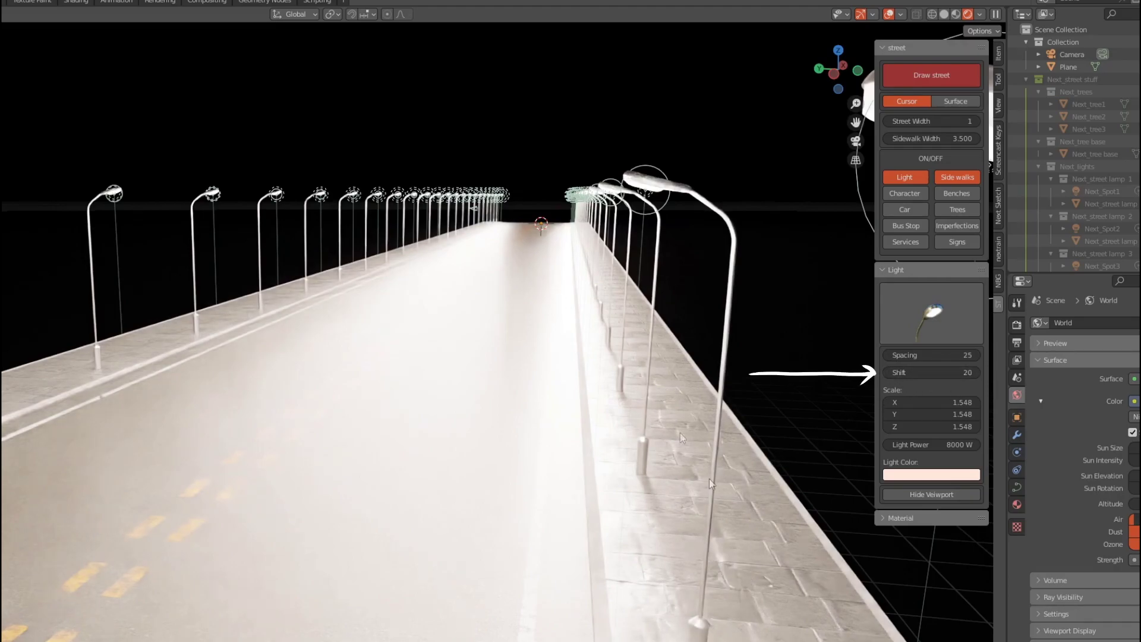
left_click_drag(944, 372, 923, 373)
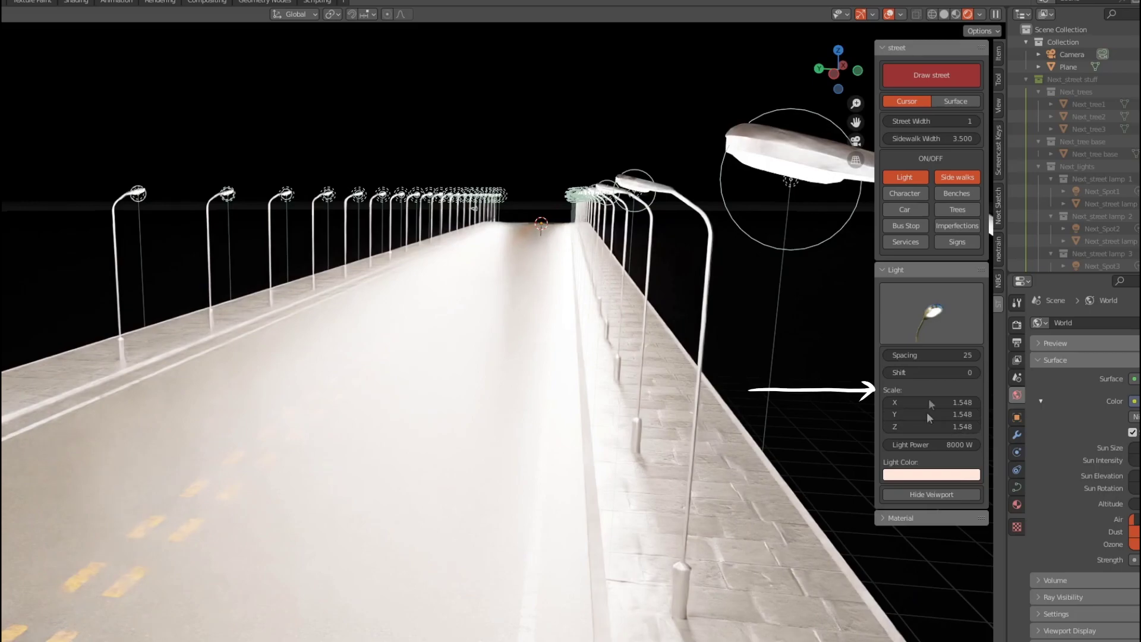
Try enlarging the street lamps, then undo the scale change
left_click_drag(948, 426, 986, 426)
left_click_drag(930, 402, 977, 426)
key("ctrl+z")
key("ctrl+z")
key("ctrl+z")
key("ctrl+z")
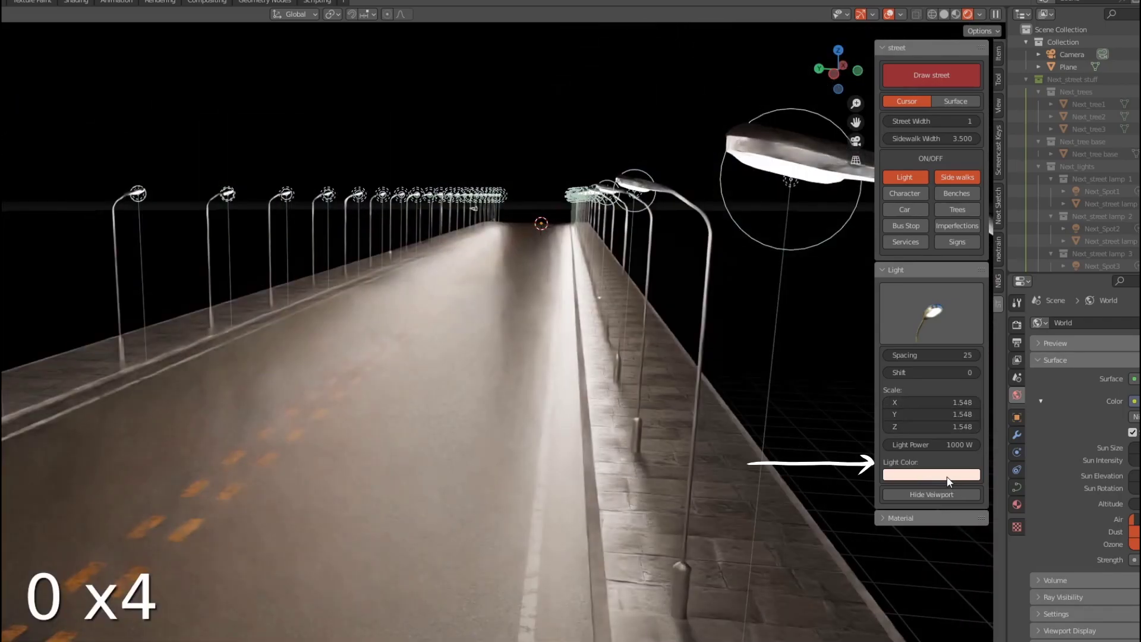
Make the lamp light red, hide the lamps in the viewport, and render the camera view
left_click(948, 475)
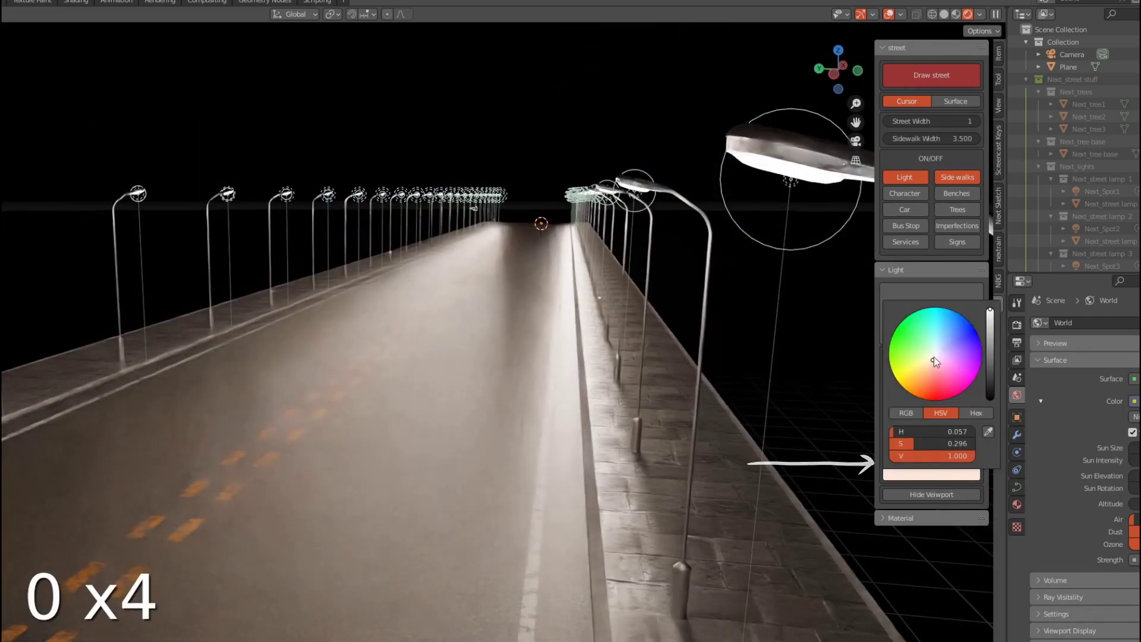
left_click_drag(933, 361, 936, 397)
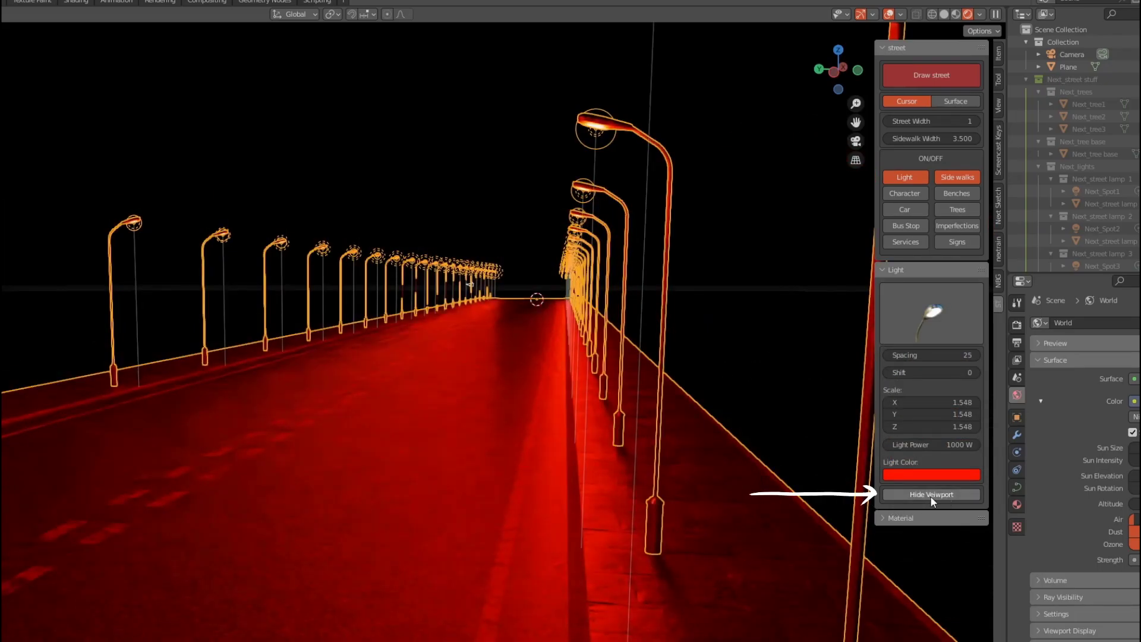
left_click(930, 496)
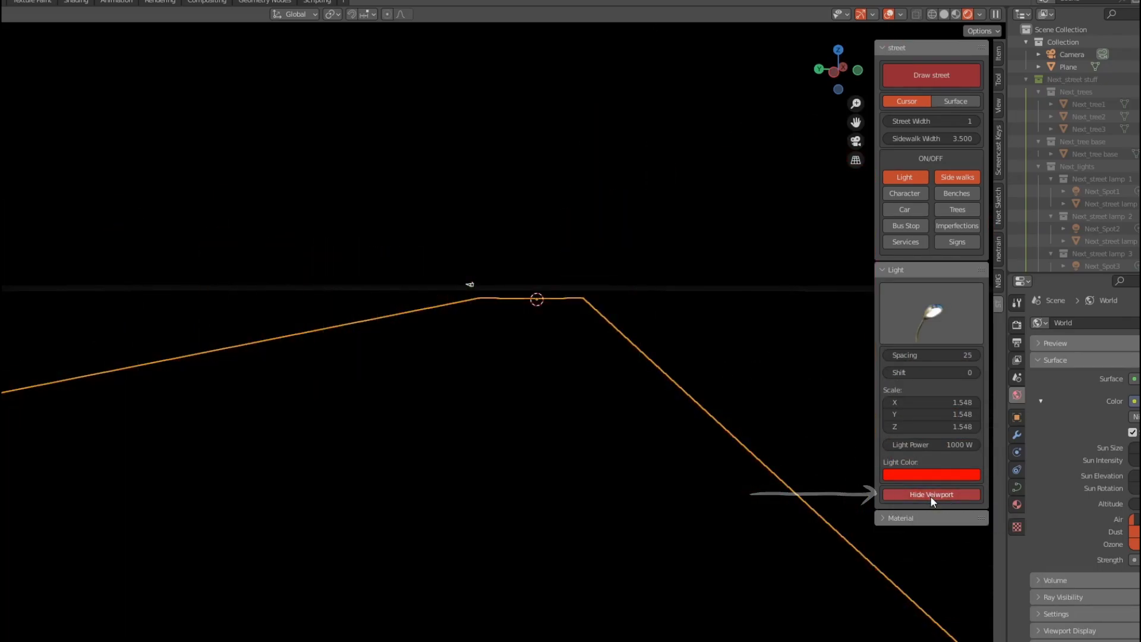
key("ctrl+alt+KP_0")
key("F12")
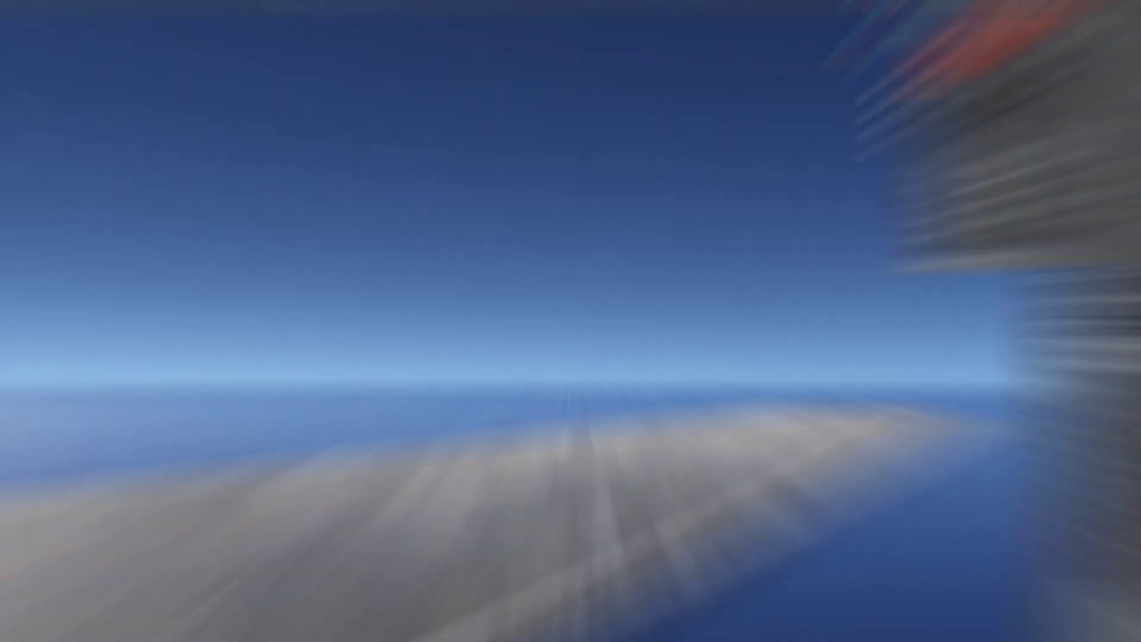
Keep sidewalks enabled, return to solid shading, and add walking characters to the street
left_click(964, 177)
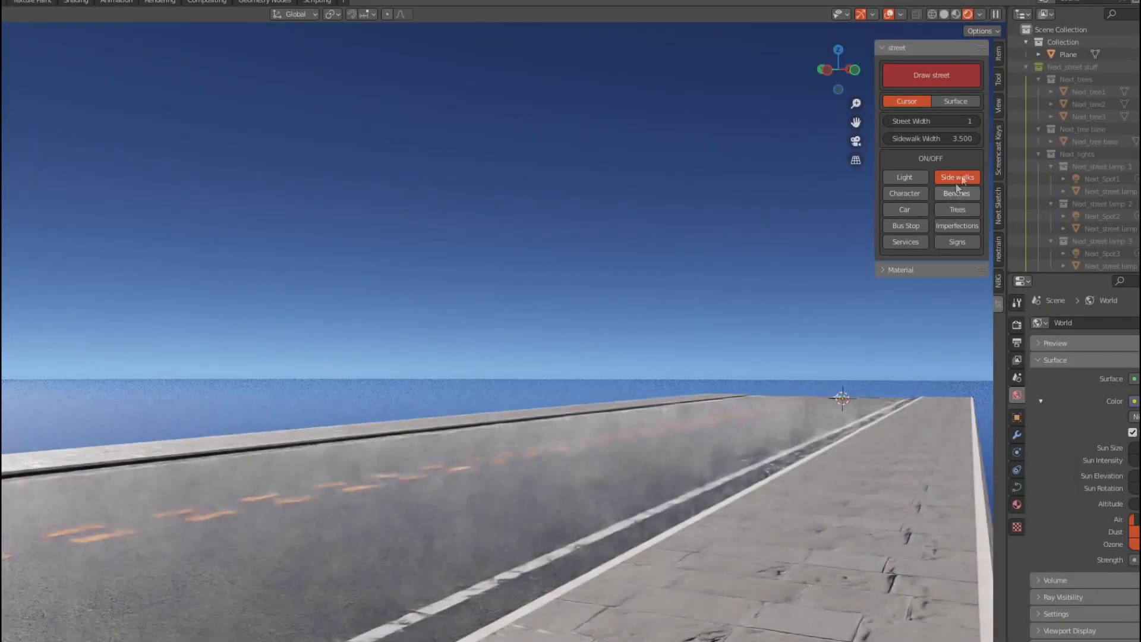
left_click(961, 174)
left_click(962, 175)
key("z")
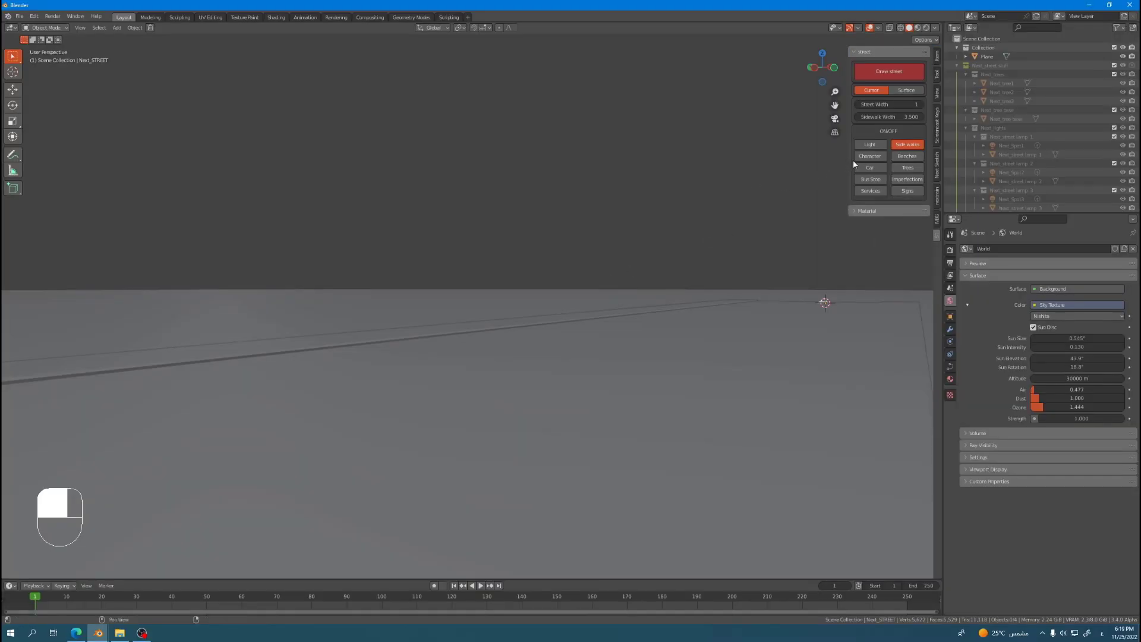
left_click(870, 156)
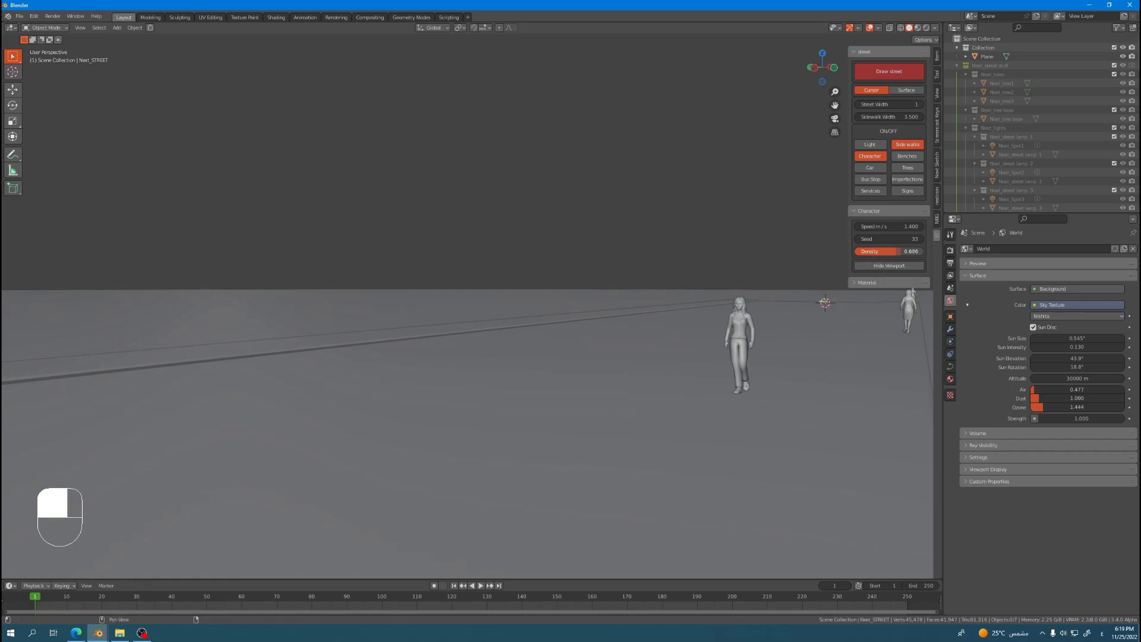
Set character density to 1.000, seed 37 and walking speed 1.660 while the animation plays
left_click_drag(900, 251, 922, 251)
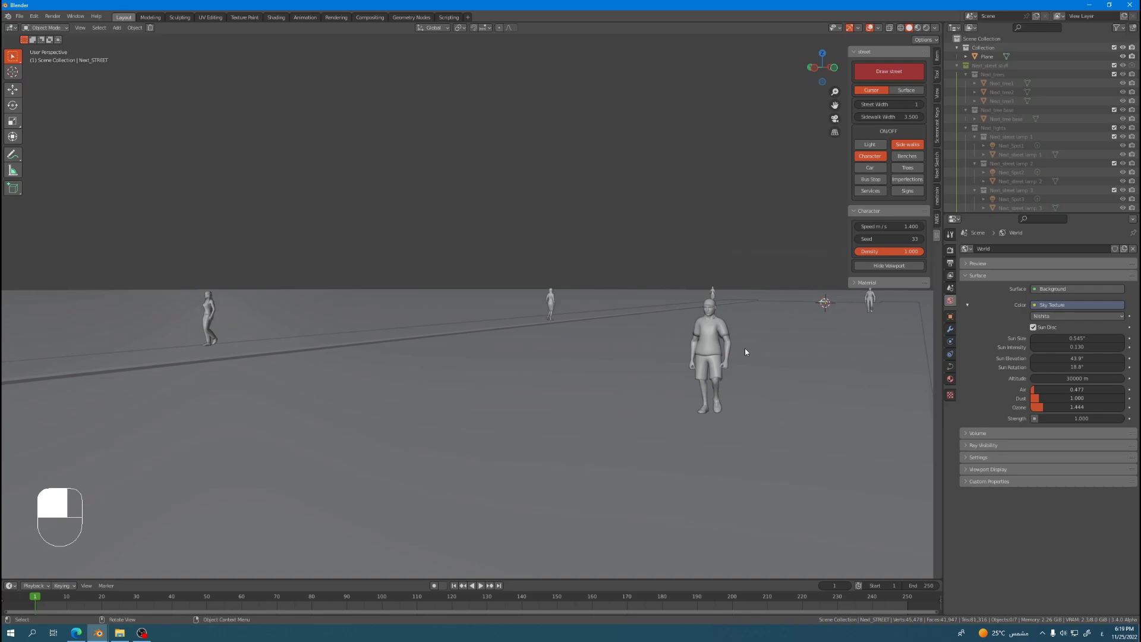
key("space")
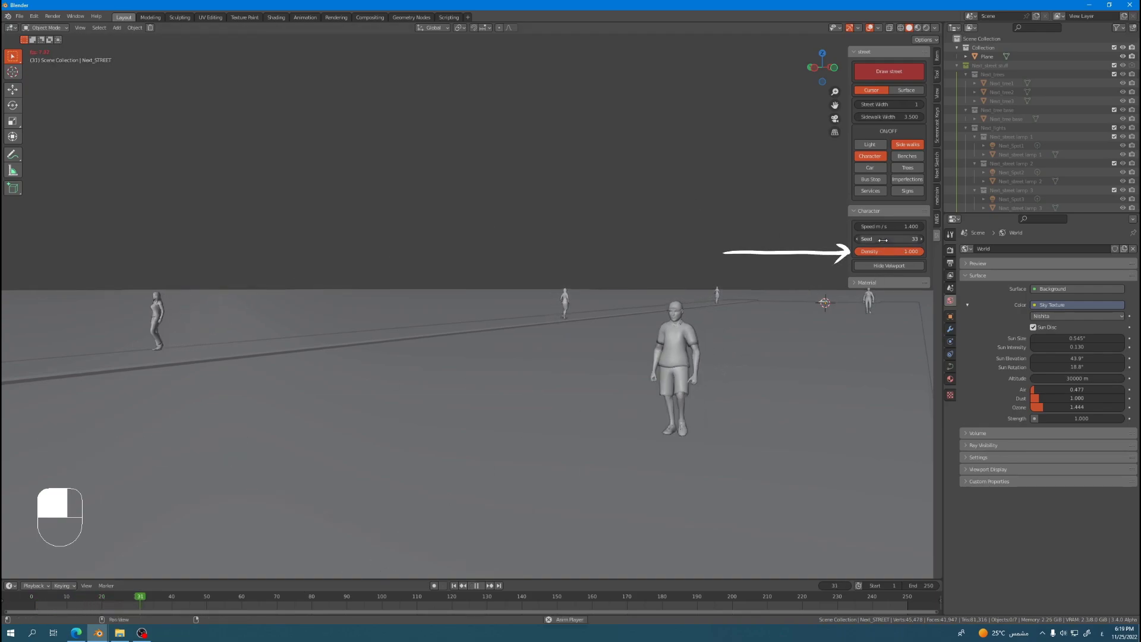
left_click(921, 239)
left_click(921, 239)
left_click(921, 239)
left_click(922, 238)
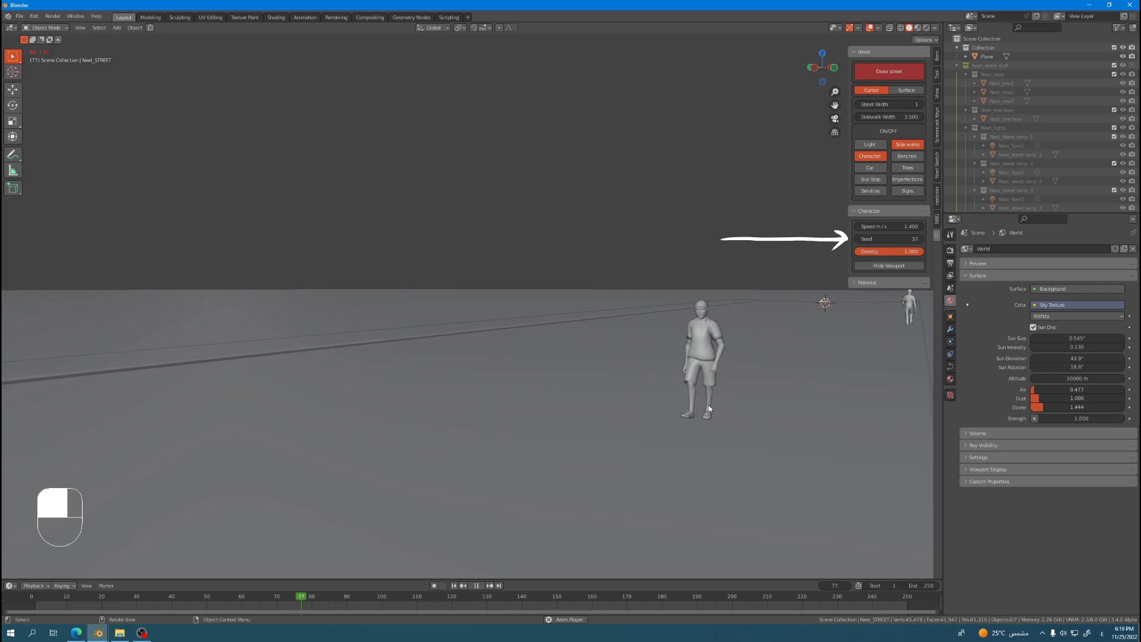
left_click_drag(876, 228, 883, 228)
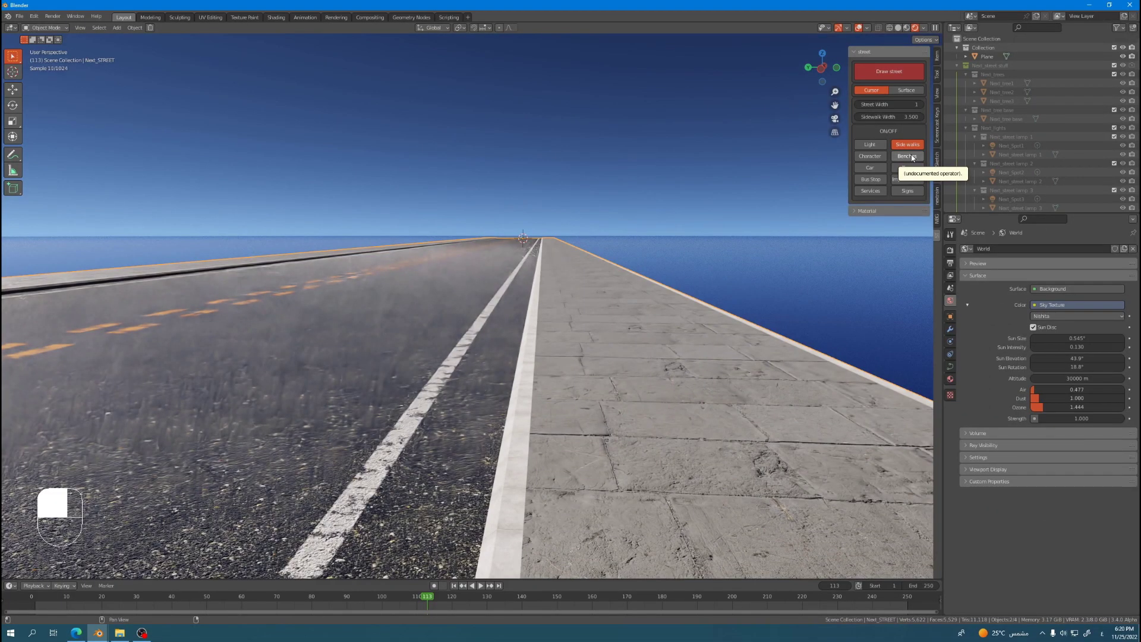
Enable benches, choose the third bench model, and set bench spacing to 9
left_click(907, 156)
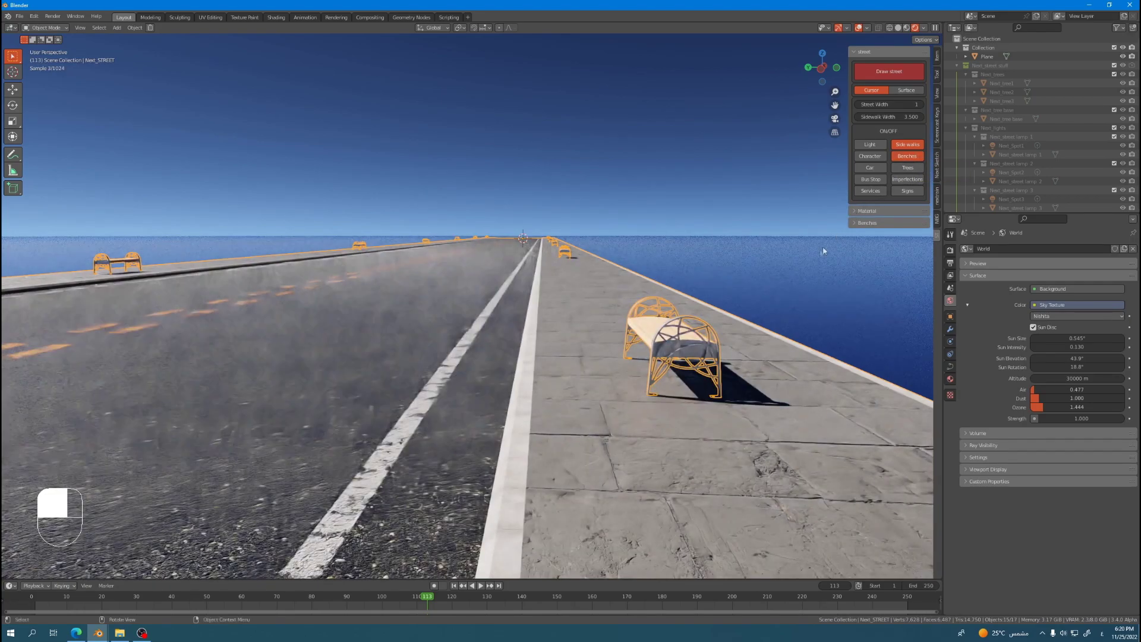
left_click(865, 220)
left_click(884, 260)
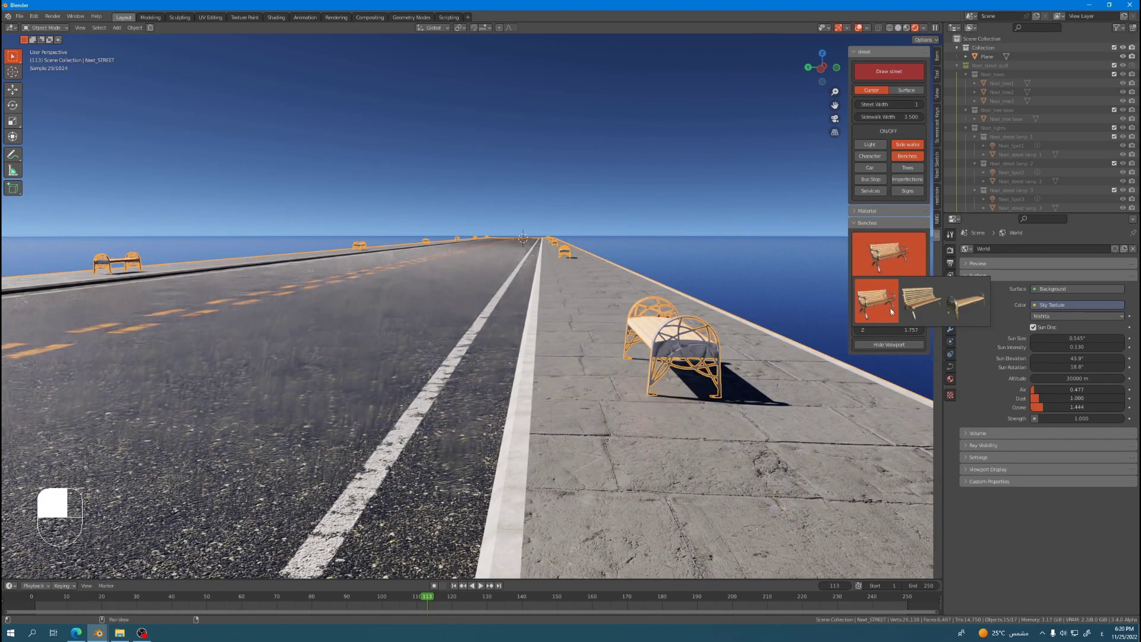
left_click(890, 310)
left_click(888, 254)
left_click(965, 300)
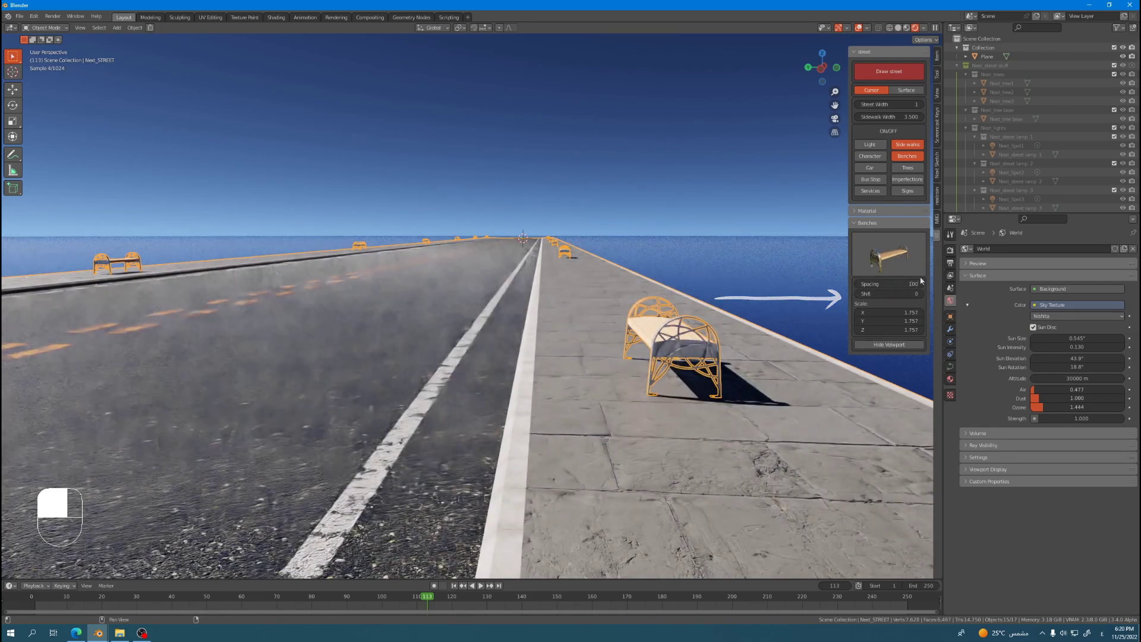
left_click_drag(903, 284, 881, 316, "shift")
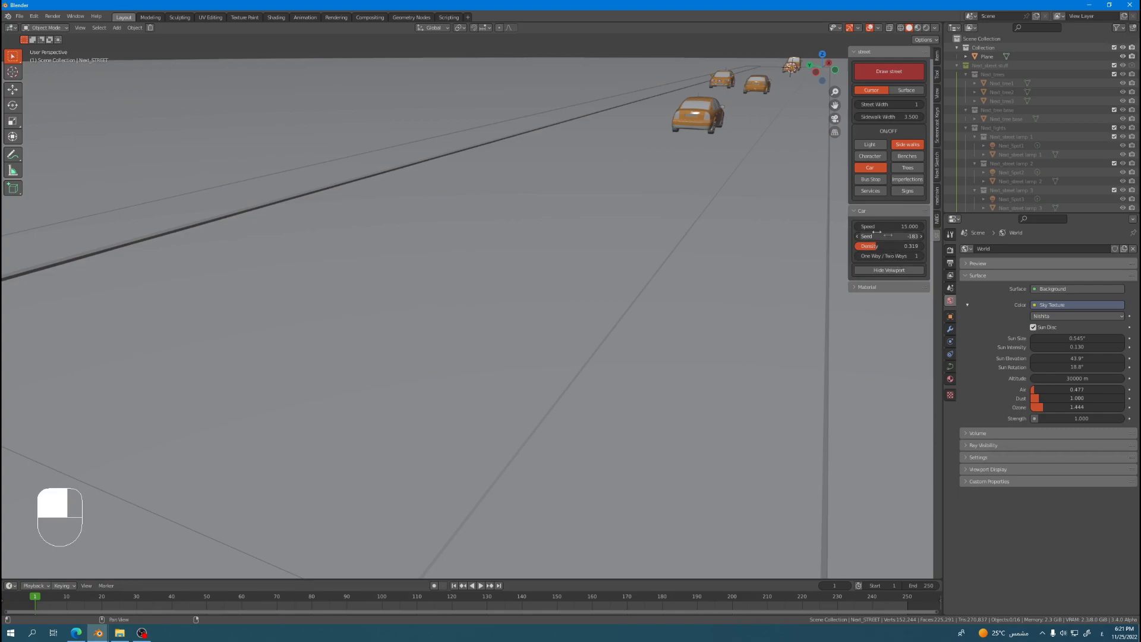
Regenerate the cars with seed -123 at density 1.000, toggle traffic direction, and view the tree-lined street
key("space")
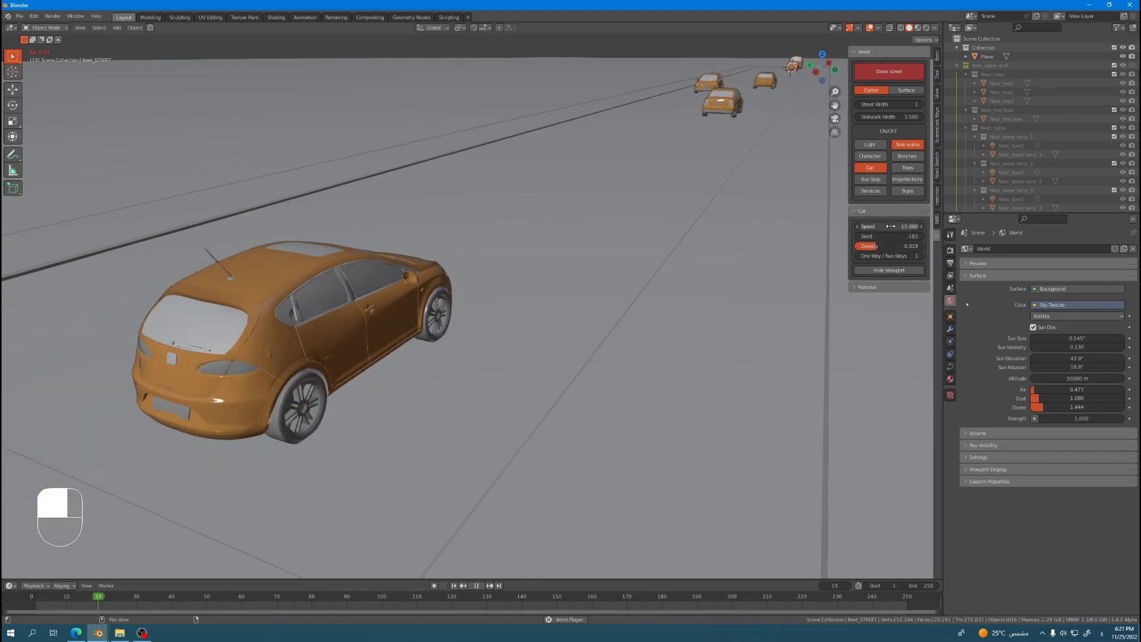
mouse_move(907, 238)
left_mouse_down()
mouse_move(814, 238)
mouse_move(894, 235)
left_mouse_up()
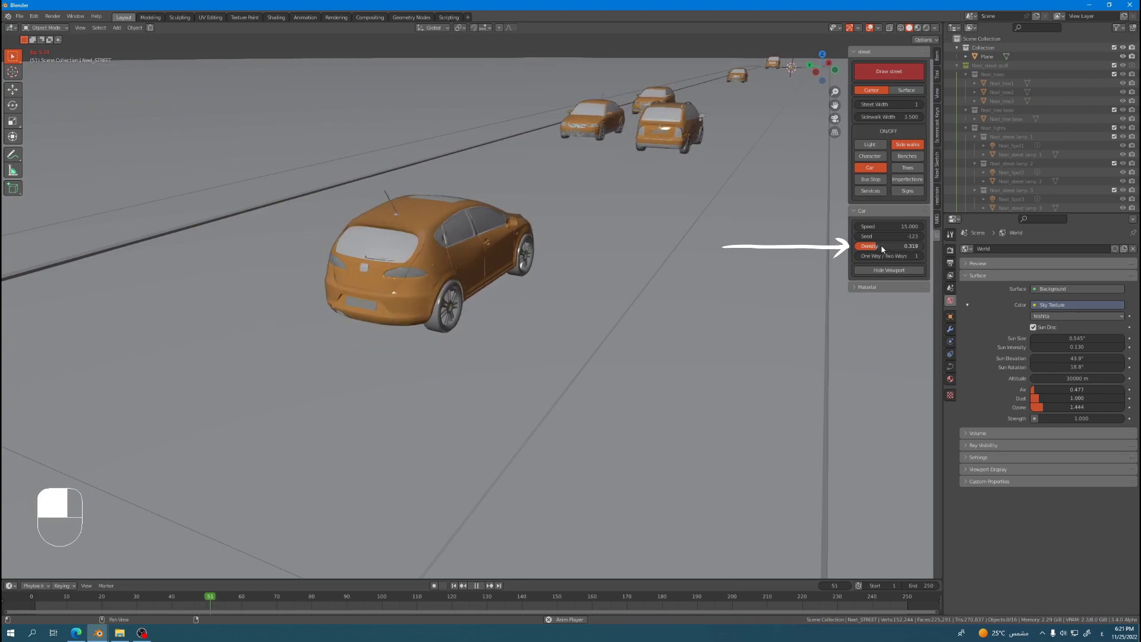
left_click_drag(877, 245, 924, 246)
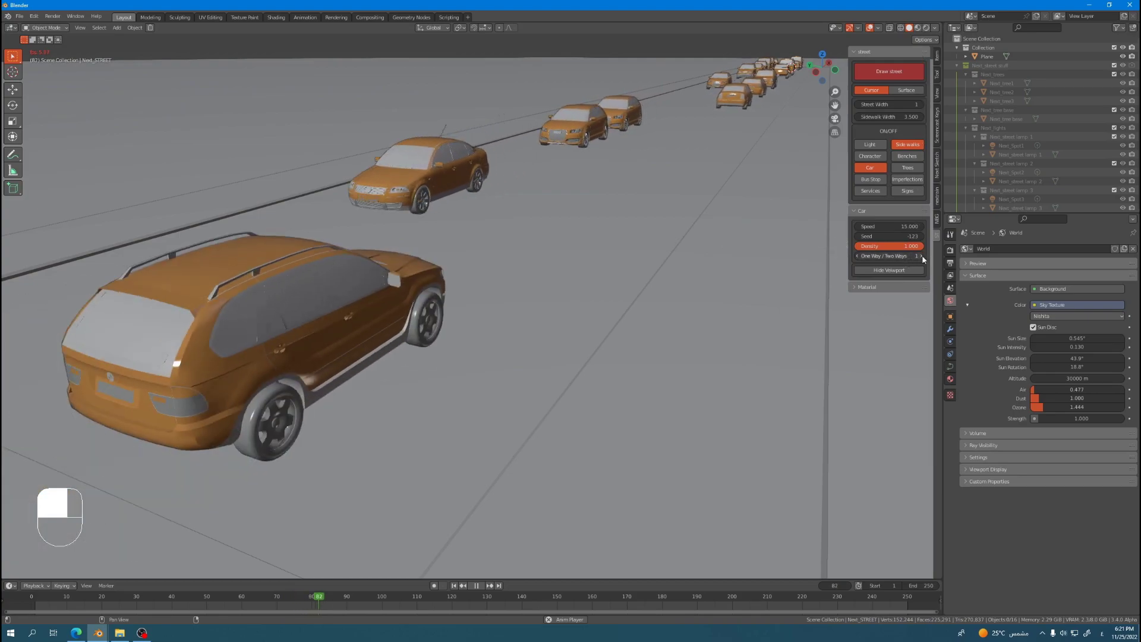
left_click(857, 256)
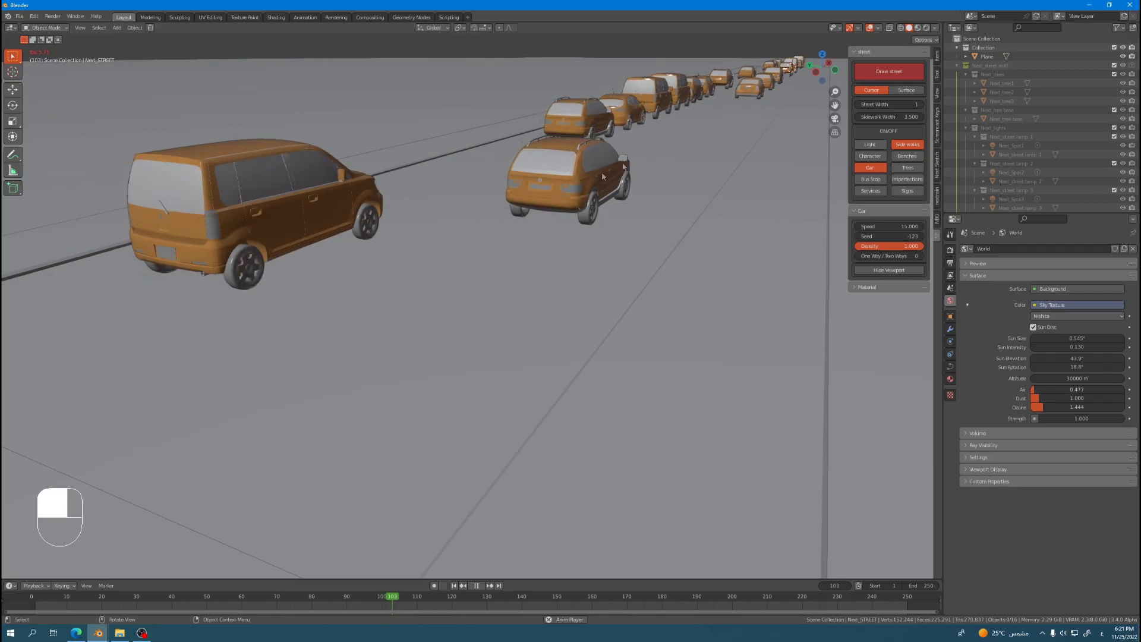
left_click(922, 256)
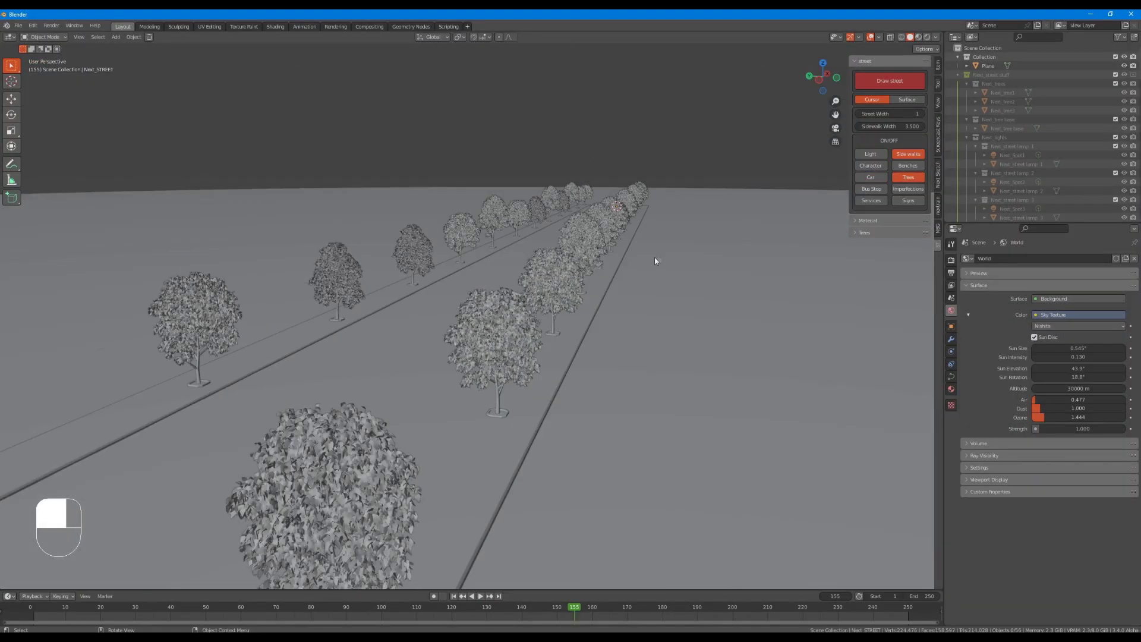
mouse_move(654, 257)
middle_mouse_down()
mouse_move(669, 273)
mouse_move(657, 278)
middle_mouse_up()
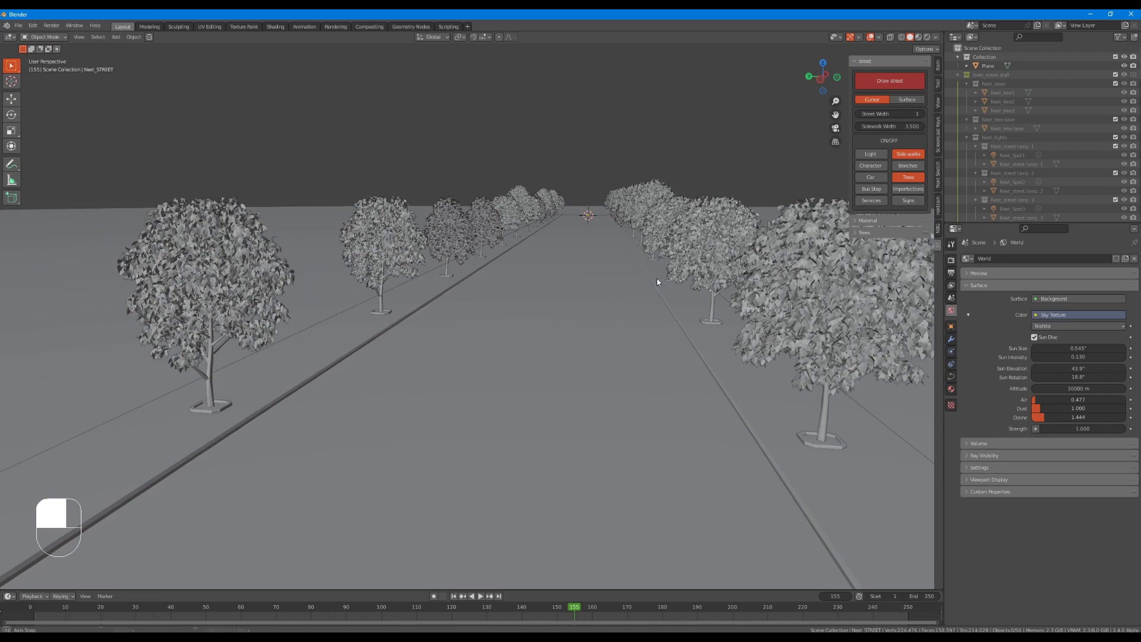
Expand the tree settings, preview a different tree spacing, and toggle tree viewport visibility off and on
left_click(865, 232)
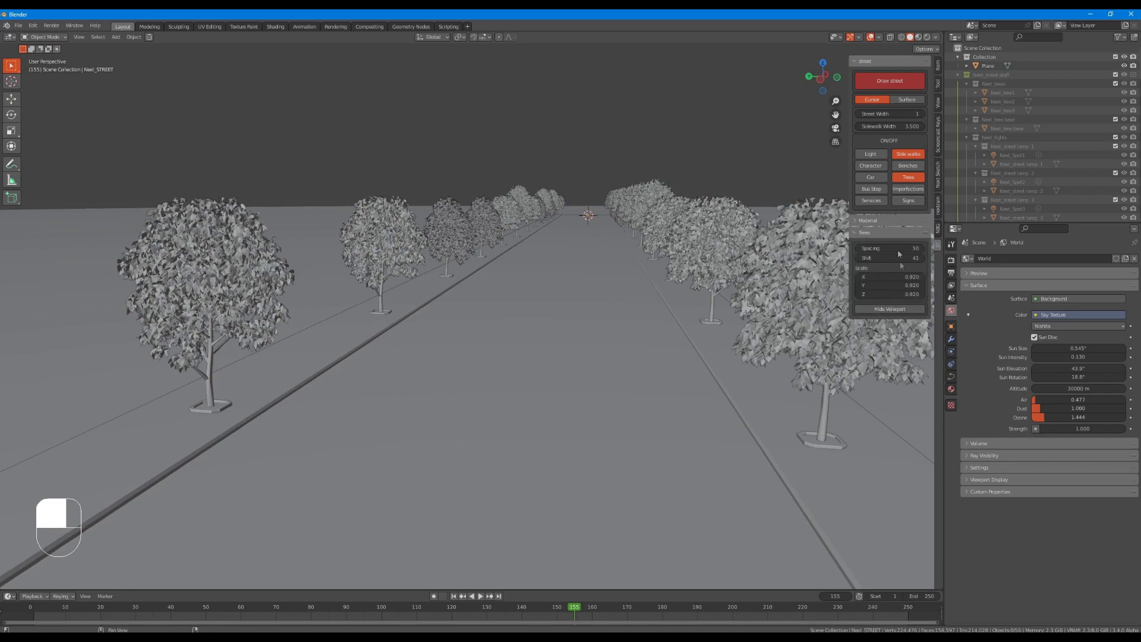
left_click_drag(897, 245, 888, 277, "shift")
left_click(897, 309)
left_click(898, 309)
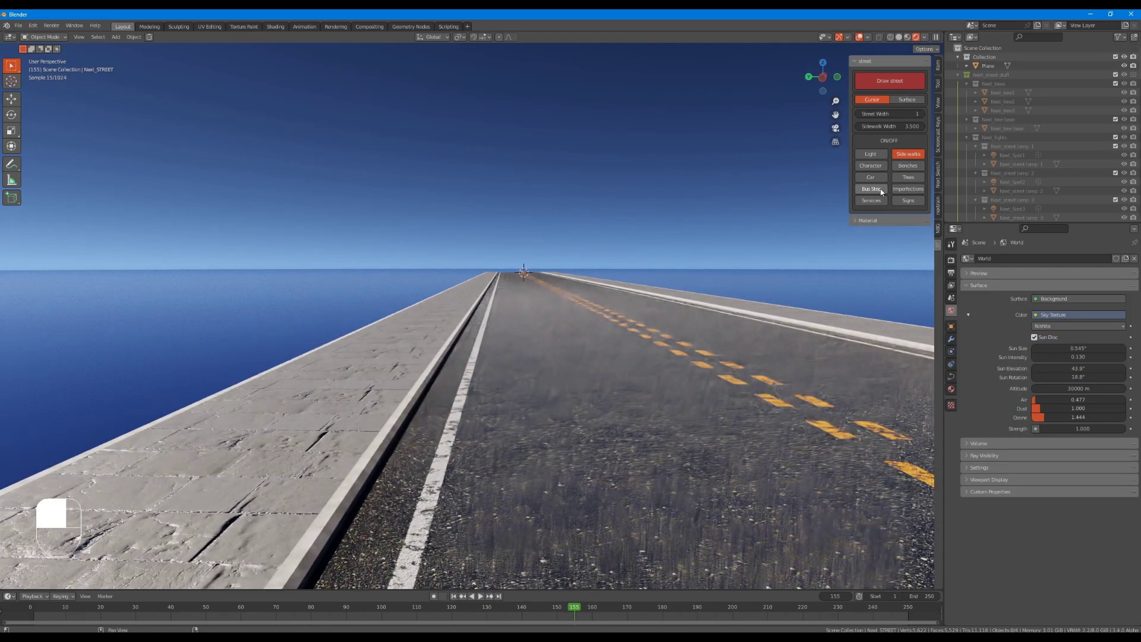
left_click(871, 189)
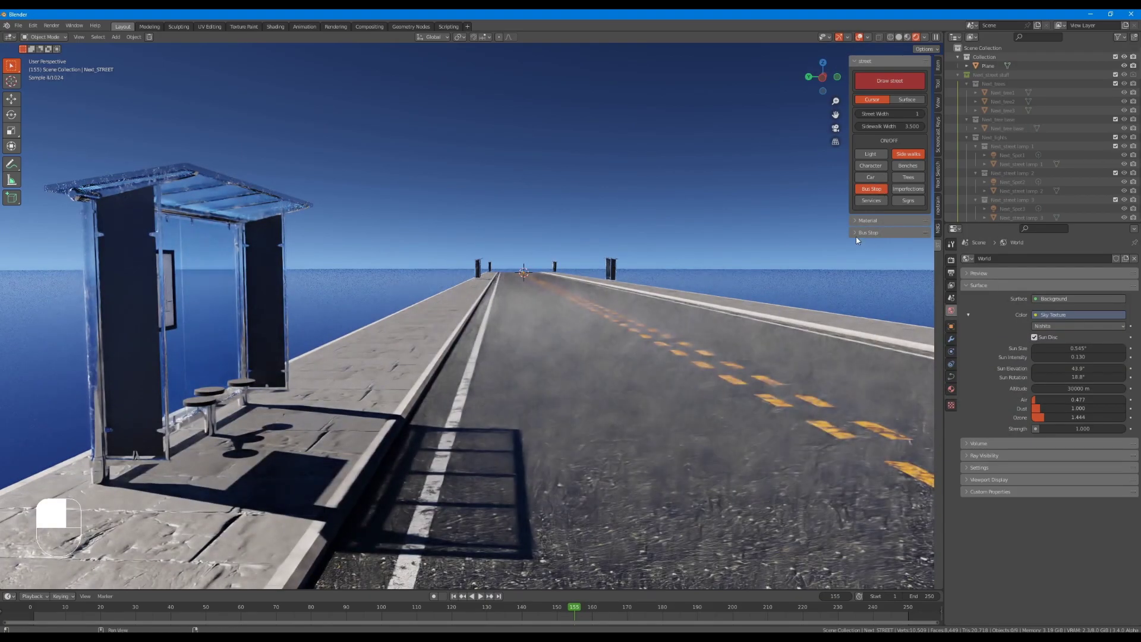
left_click(854, 235)
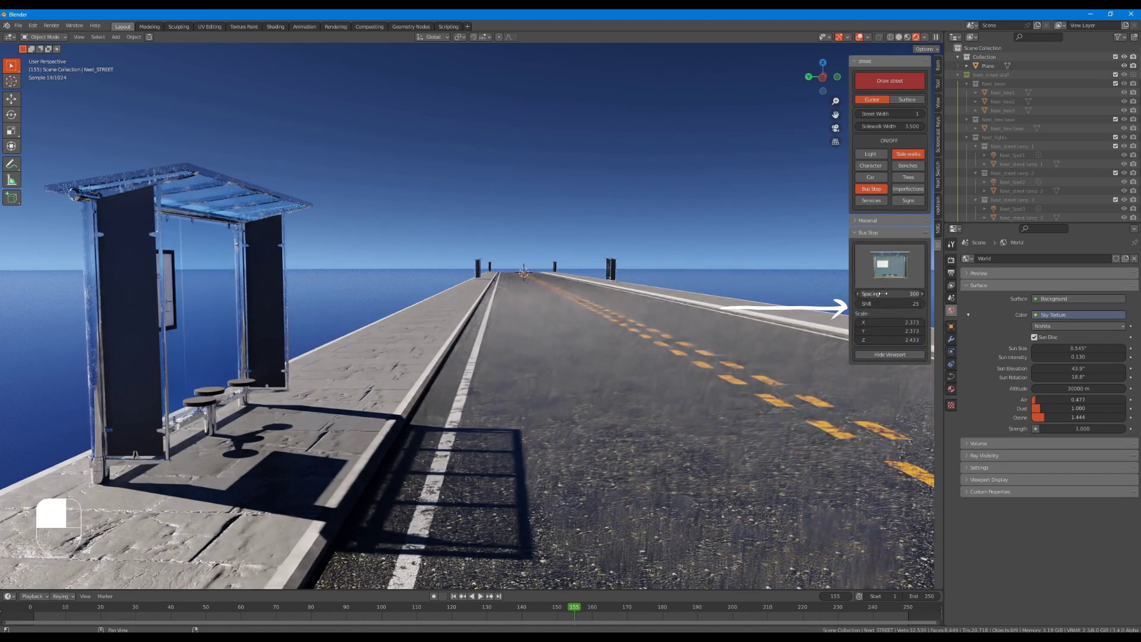
left_click(895, 268)
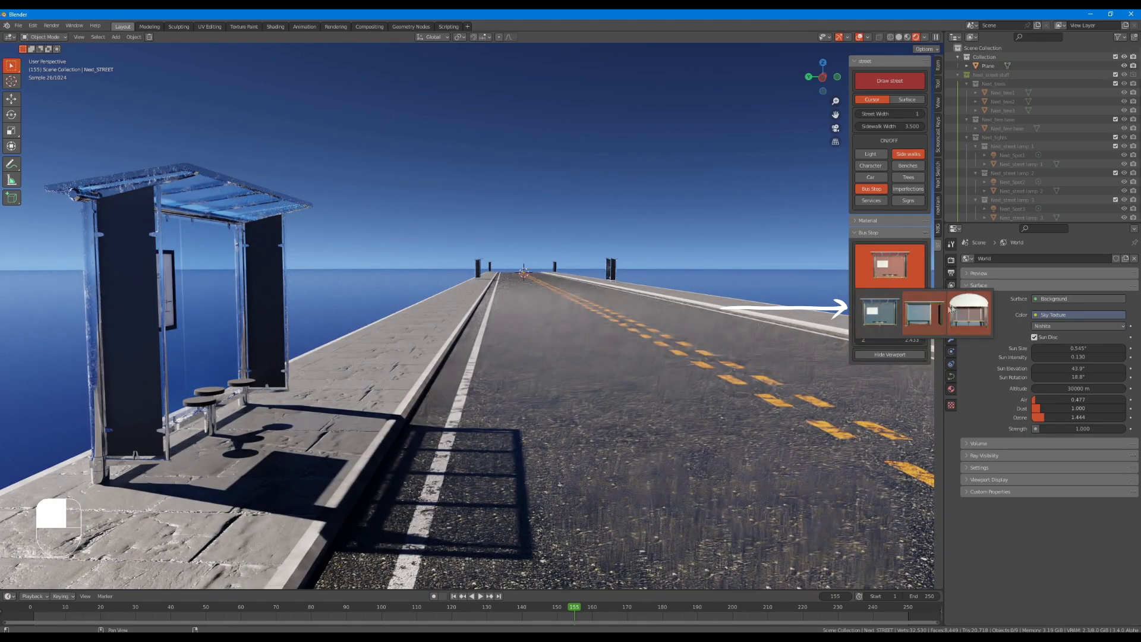
left_click(965, 316)
left_click(895, 274)
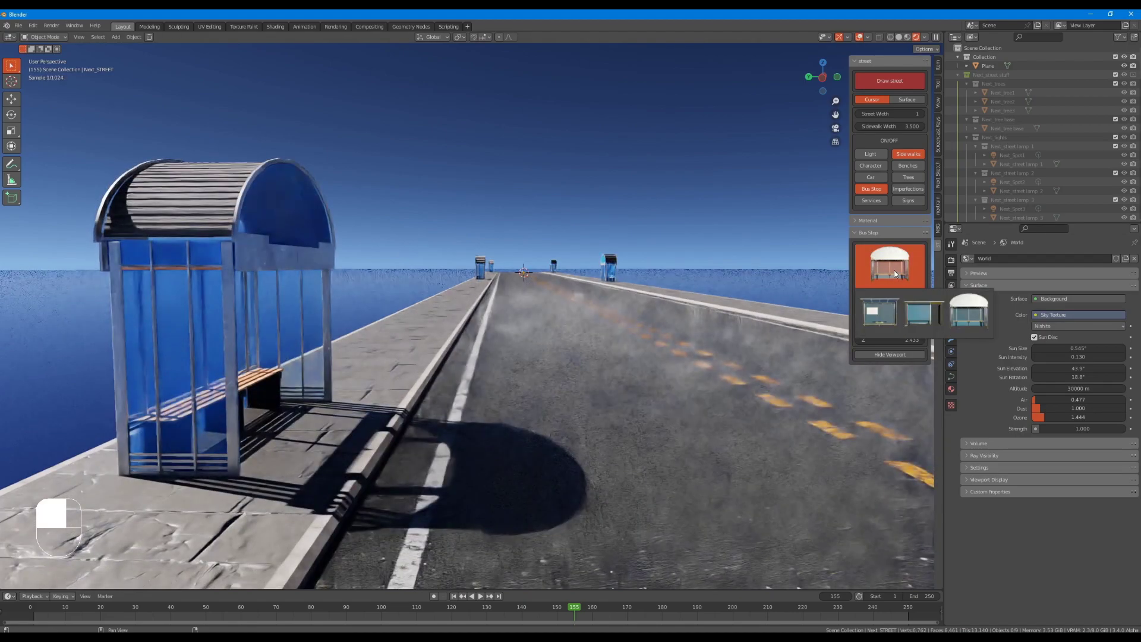
left_click(902, 297)
left_click(896, 273)
left_click(879, 310)
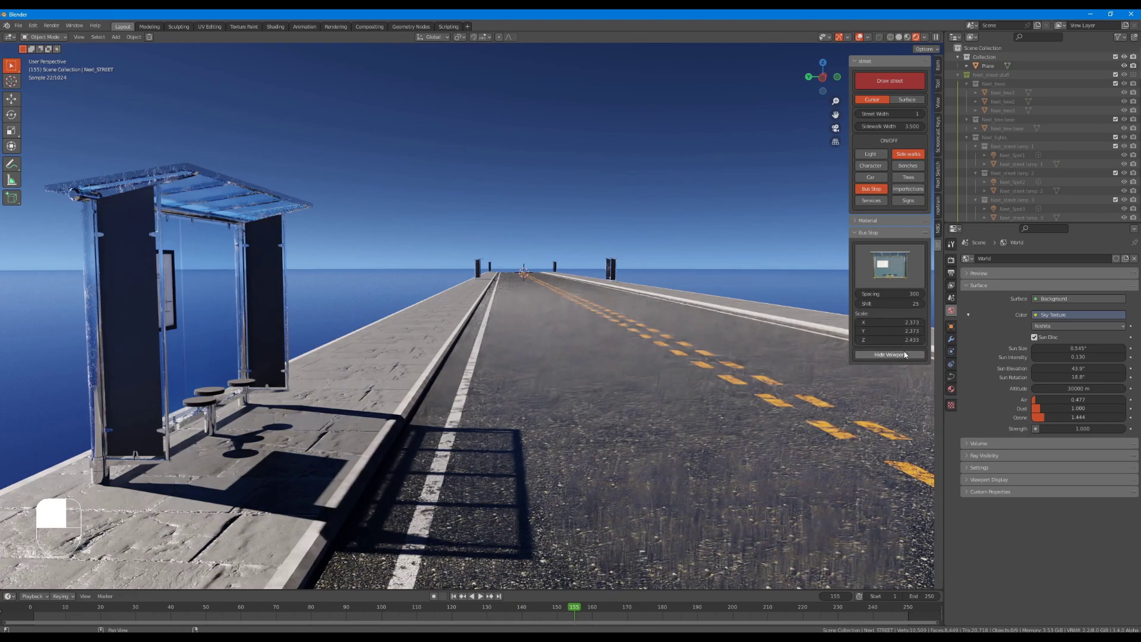
left_click(877, 189)
left_click(903, 188)
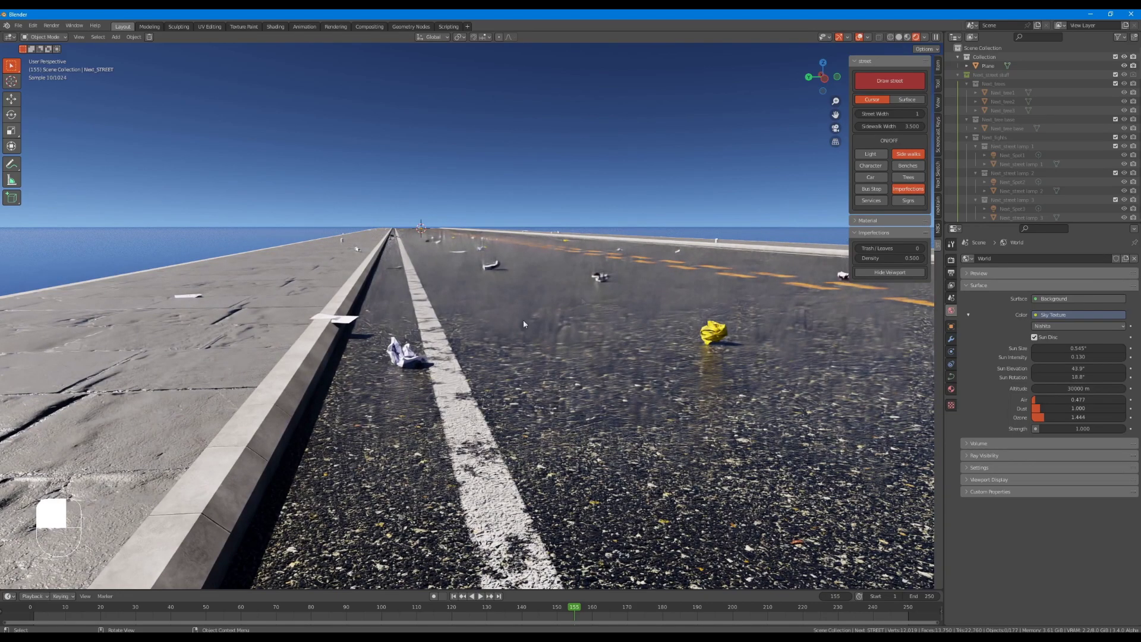
left_click(923, 247)
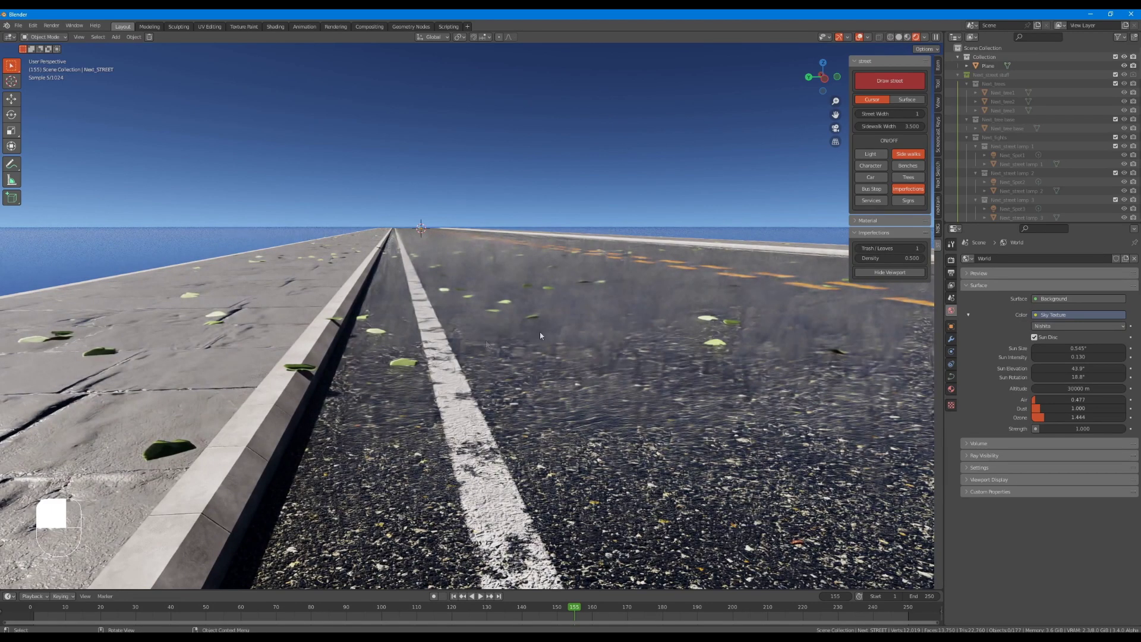
left_click(857, 248)
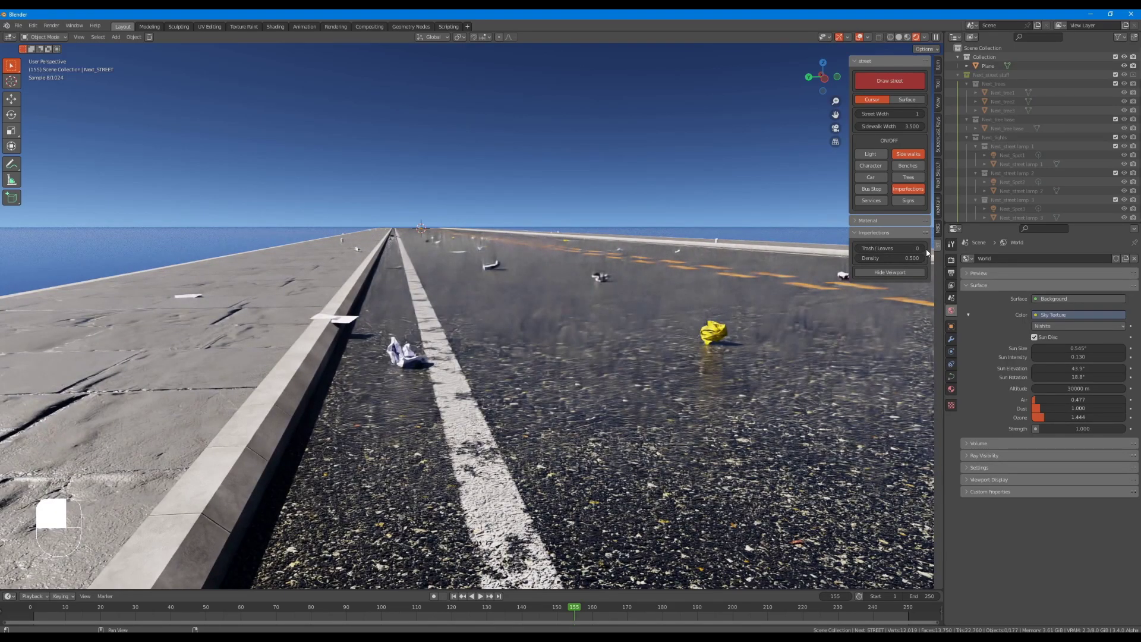
left_click(922, 248)
left_click_drag(909, 258, 1057, 258)
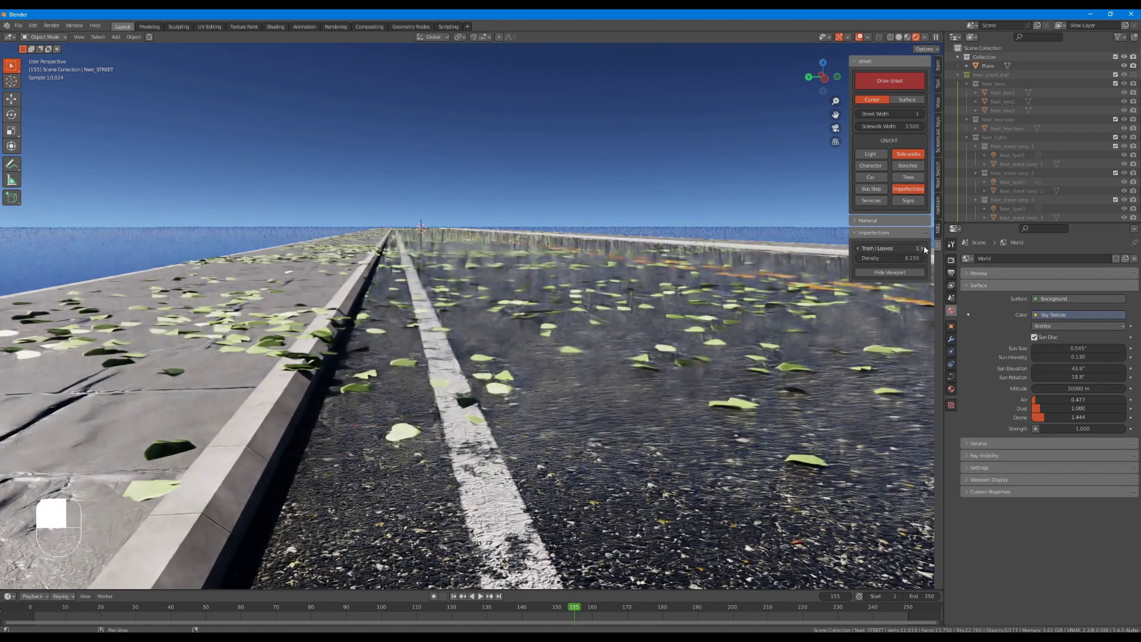
left_click(859, 248)
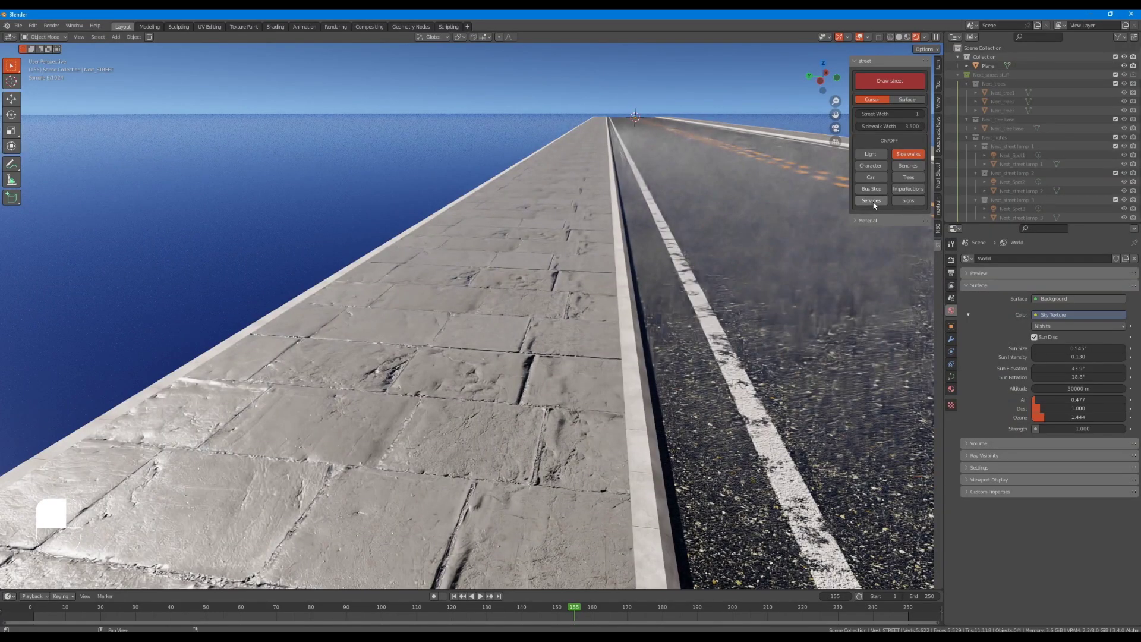
Turn on Services and try the hoop bin, third bin and fire hydrant models
left_click(871, 200)
left_click(891, 261)
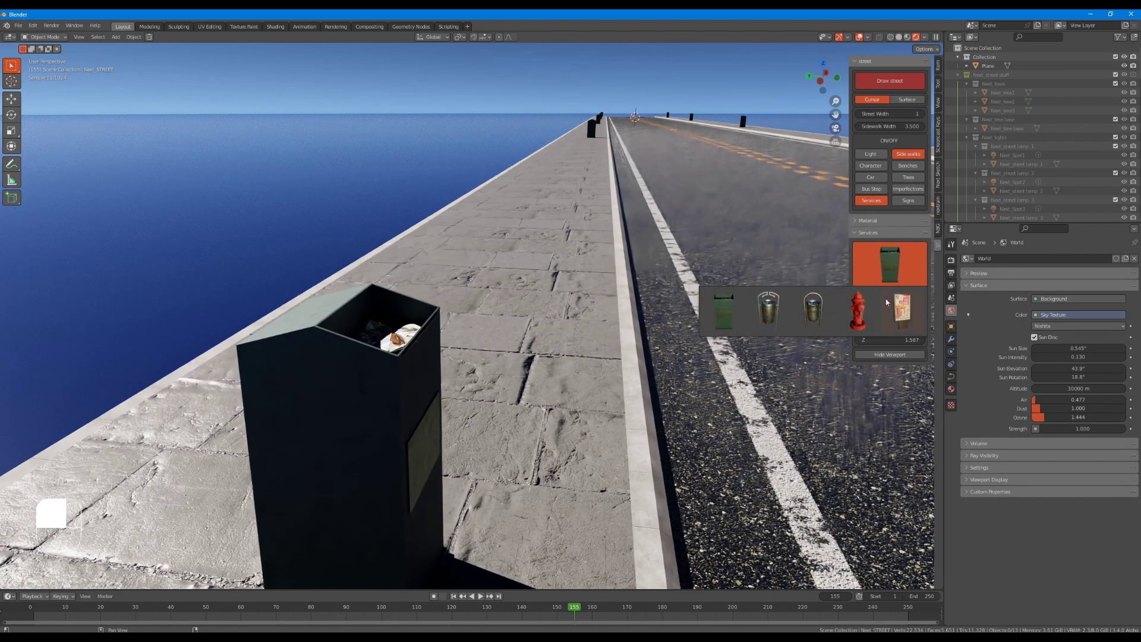
left_click(774, 310)
left_click(898, 269)
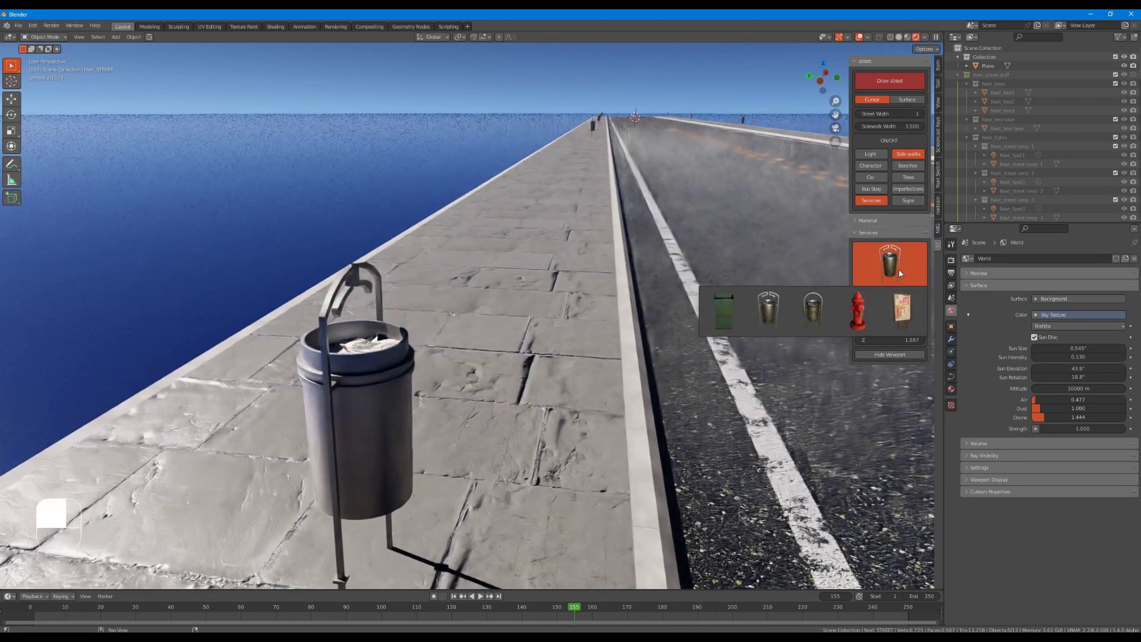
left_click(816, 321)
left_click(889, 265)
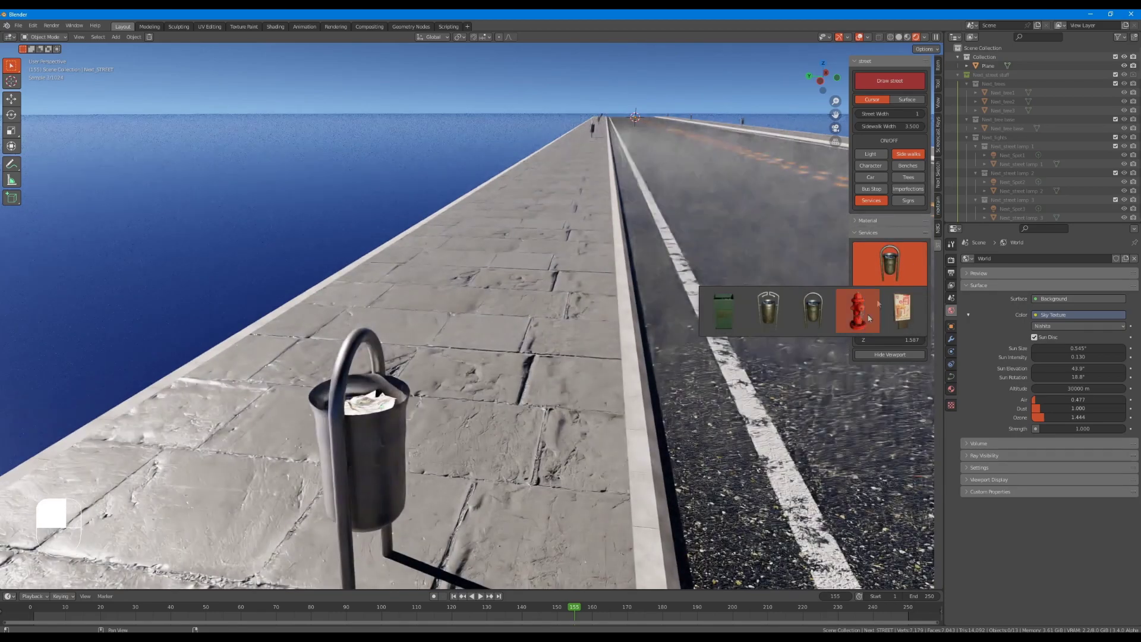
left_click(857, 309)
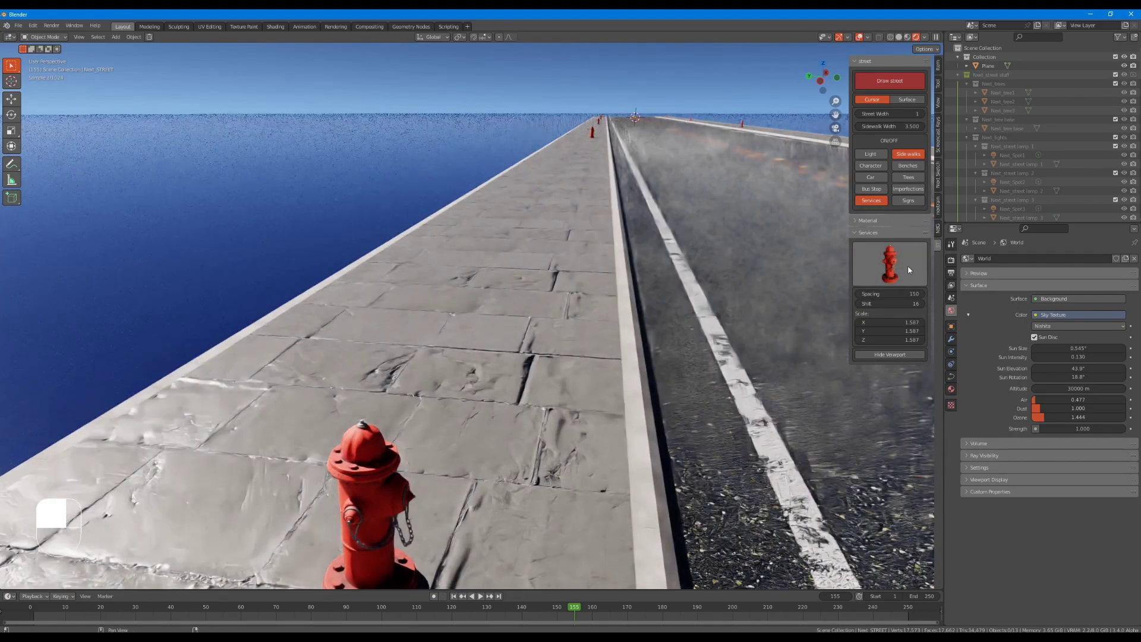
Try poster stands, settle on the square green bins, then enable Signs
left_click(907, 266)
left_click(914, 322)
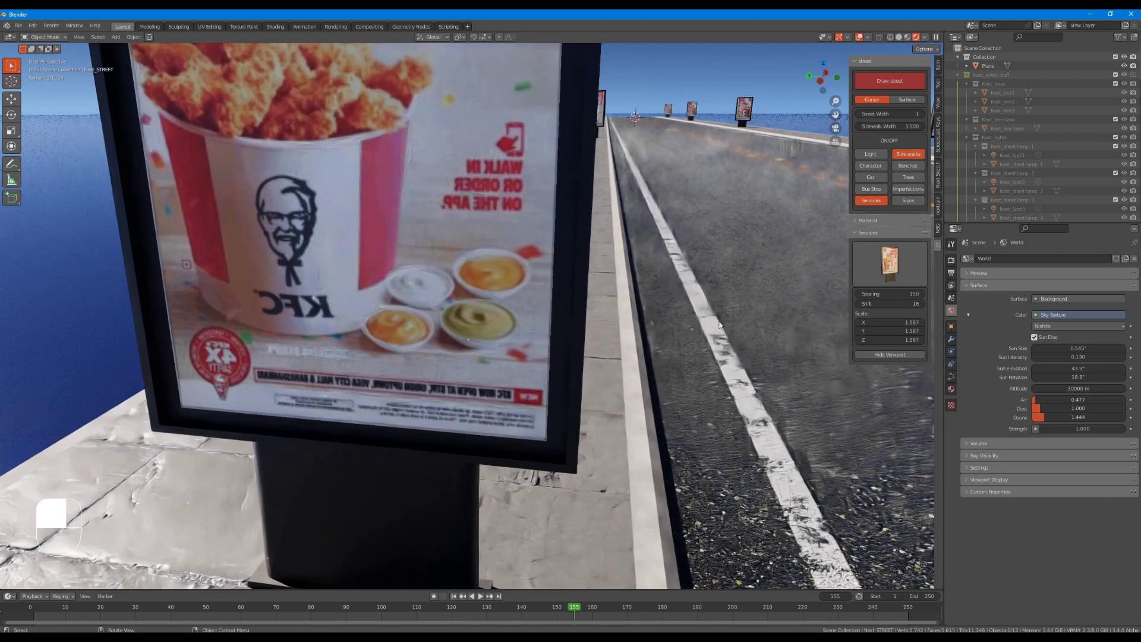
left_click(891, 250)
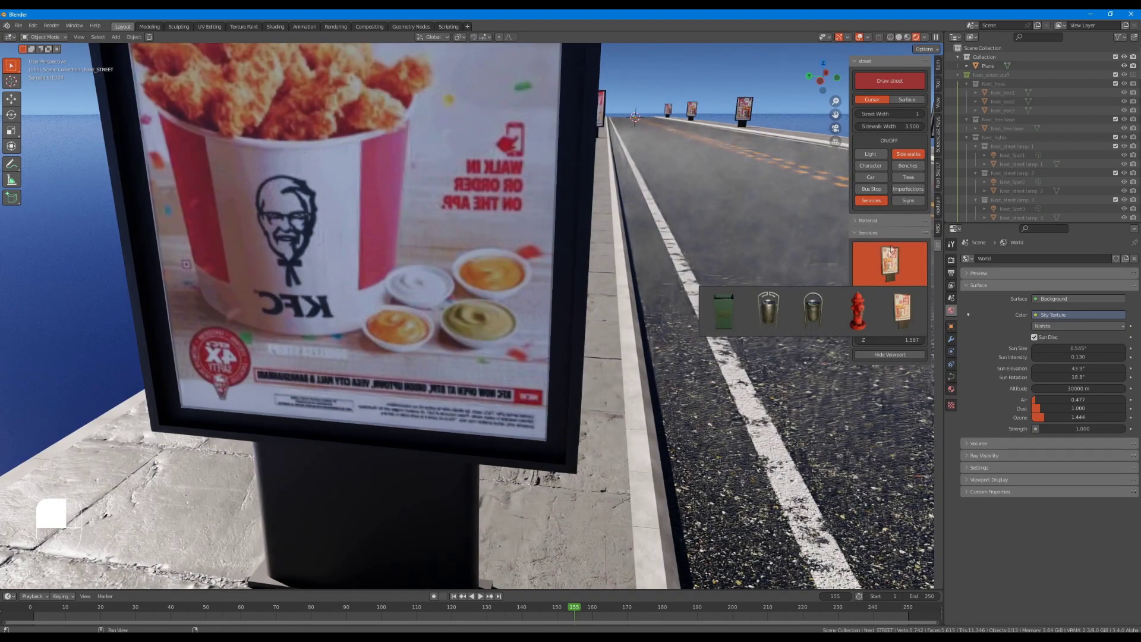
left_click(729, 324)
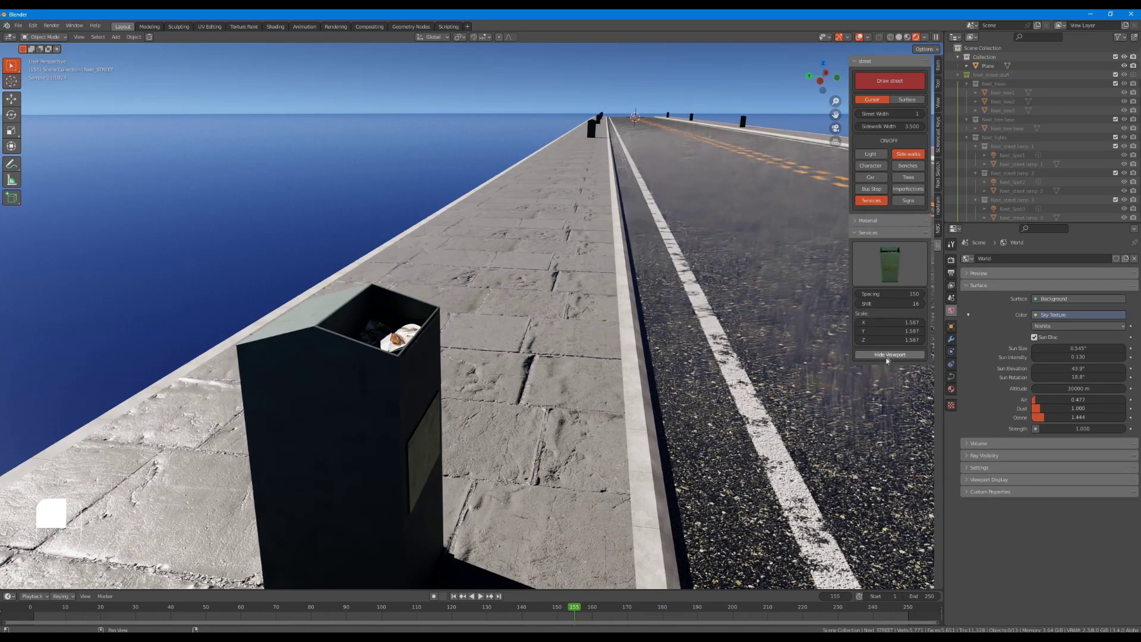
left_click(886, 355)
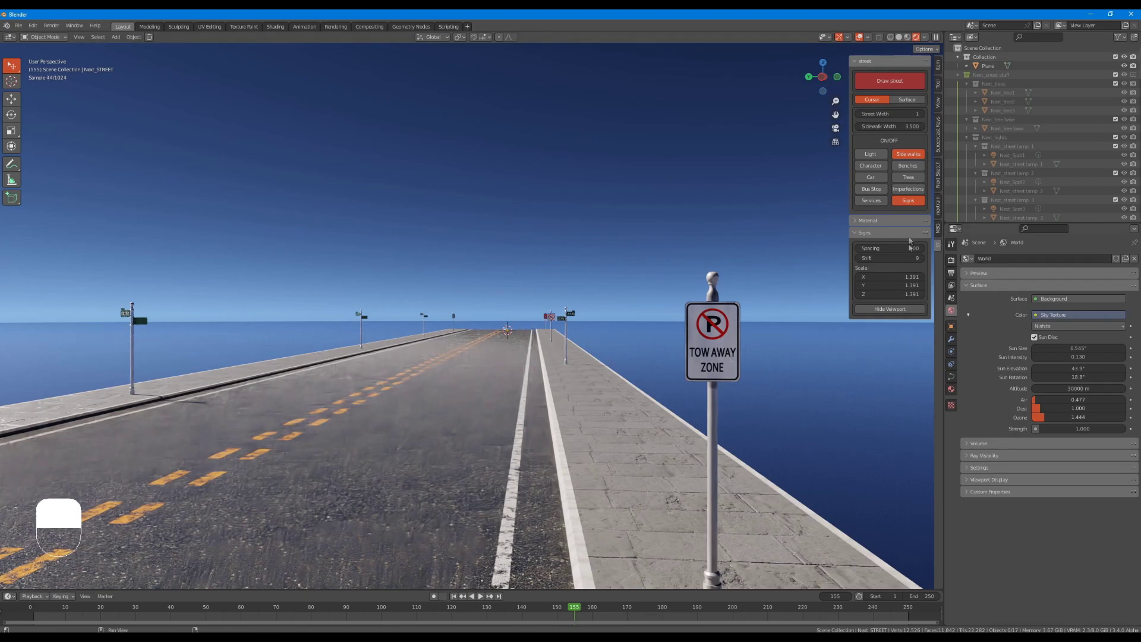
Set the road sign Spacing to 10 so signs line both sides densely
left_click(896, 247)
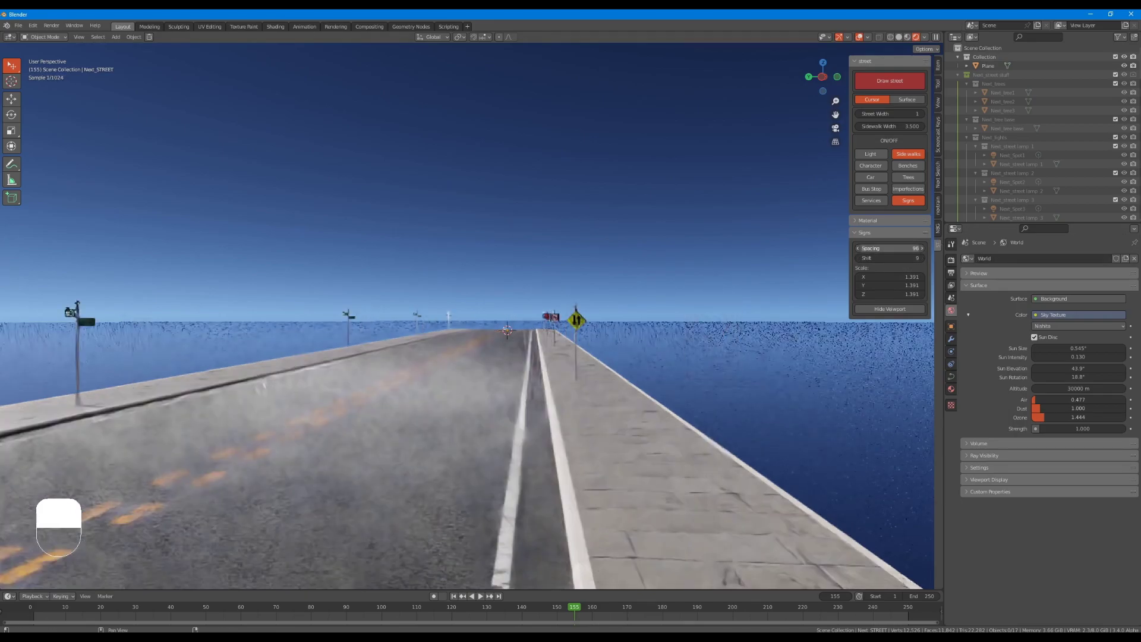
type("10")
key("Return")
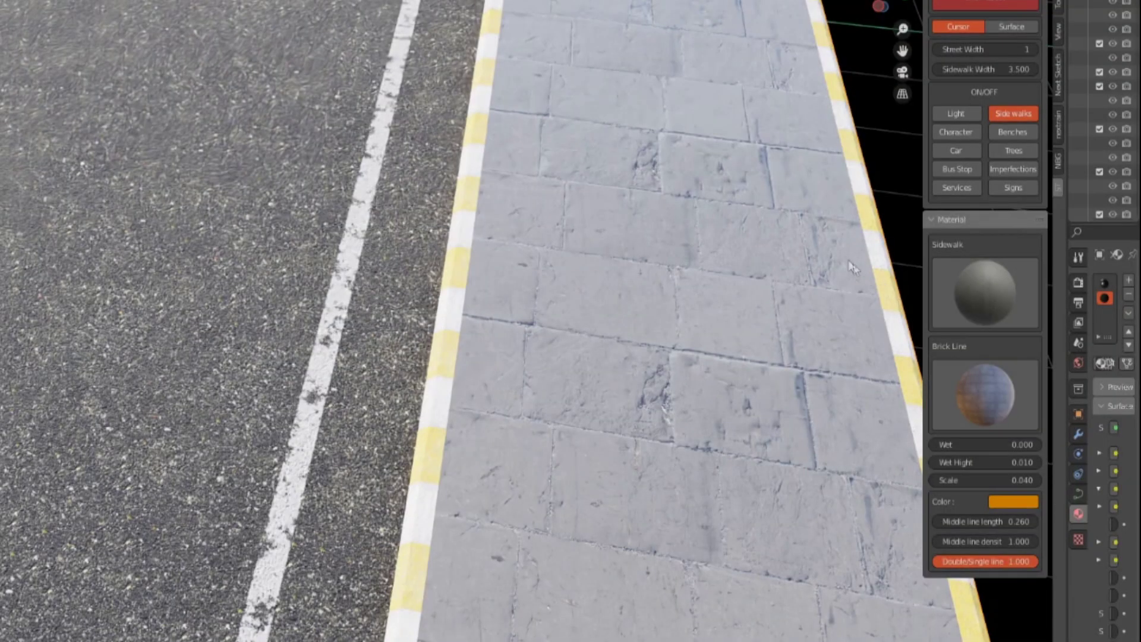
Try paver, grey tile and brick sidewalk materials, and stripe the curb yellow and black
left_click(967, 308)
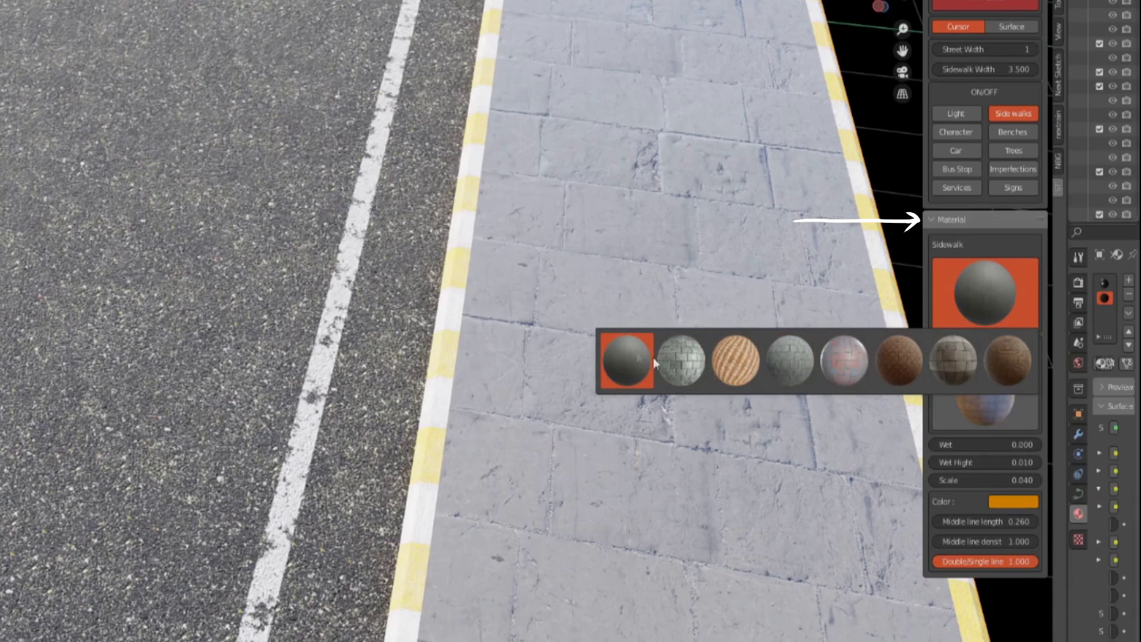
left_click(687, 358)
left_click(942, 291)
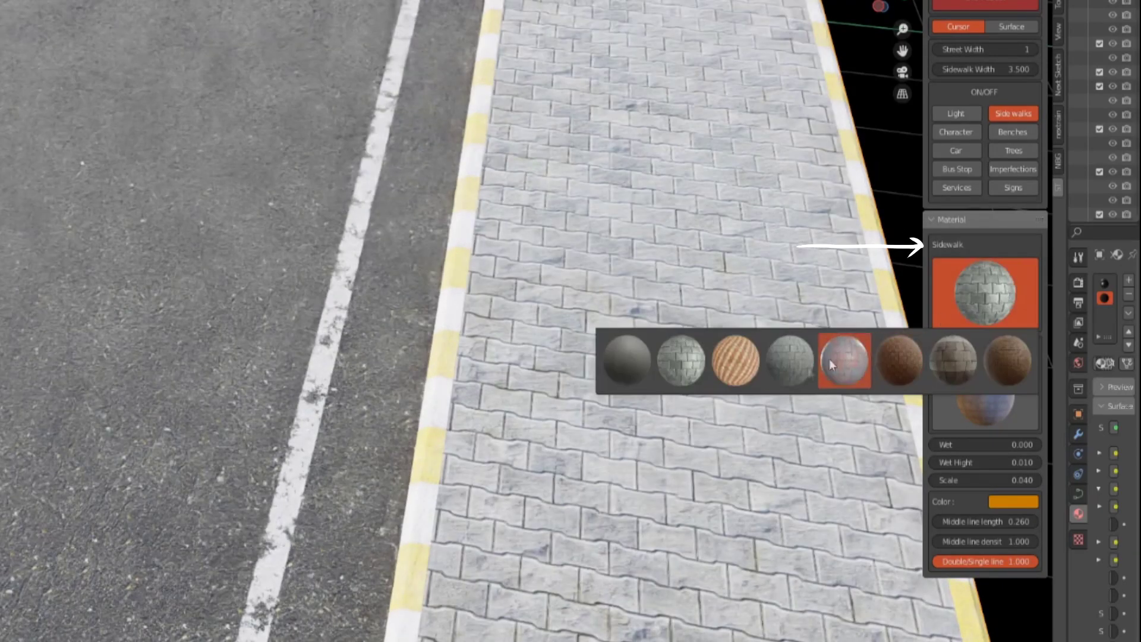
left_click(787, 362)
left_click(965, 291)
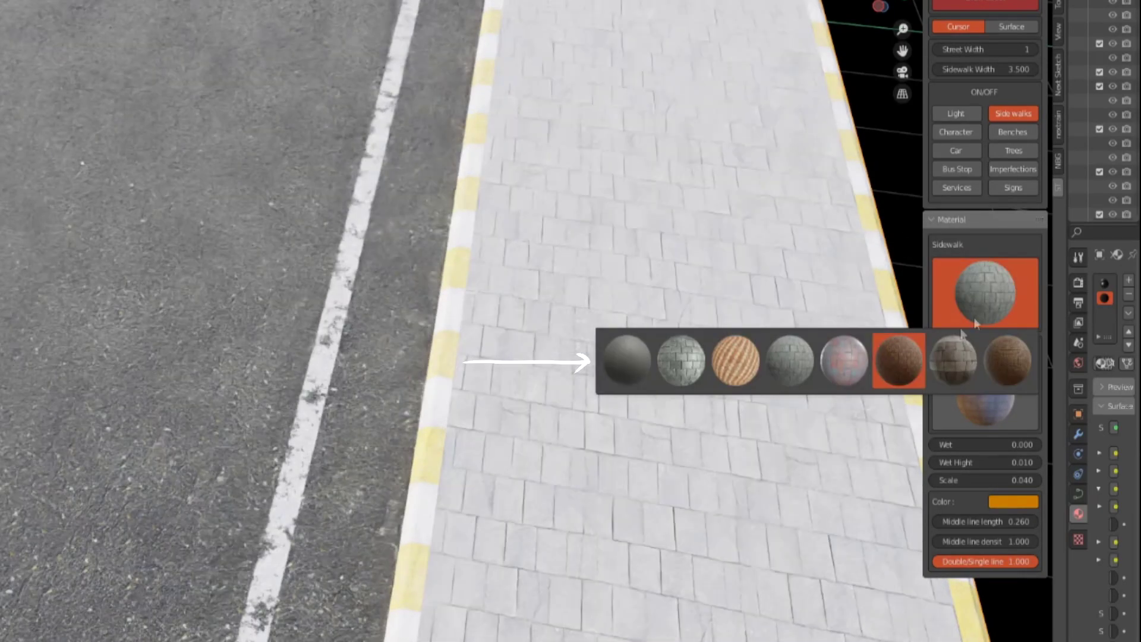
left_click(986, 360)
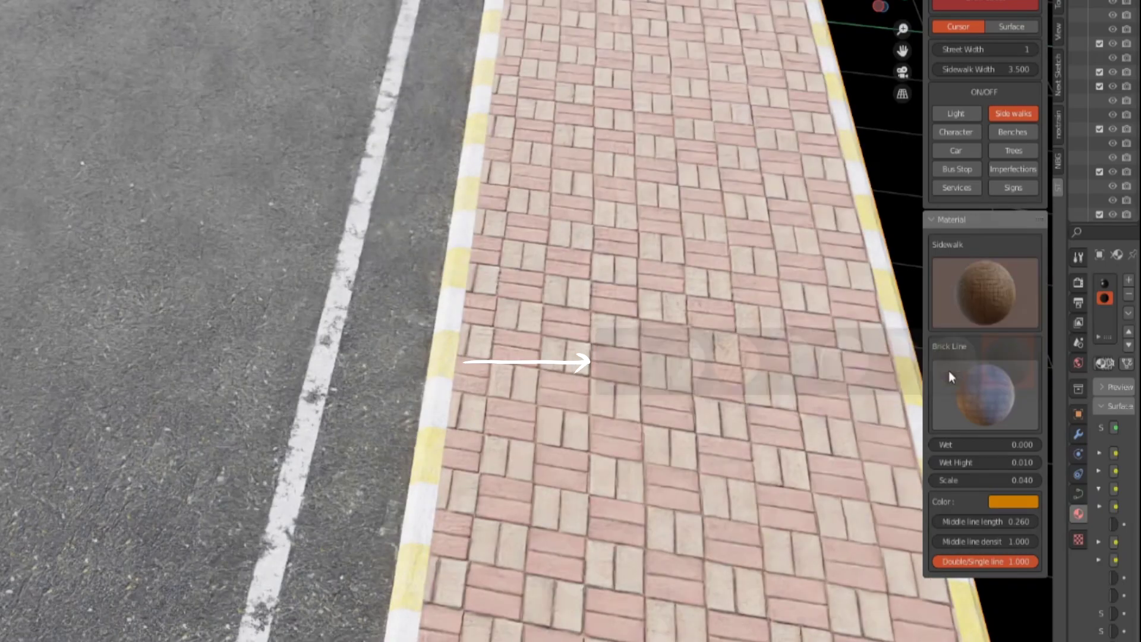
left_click(1003, 396)
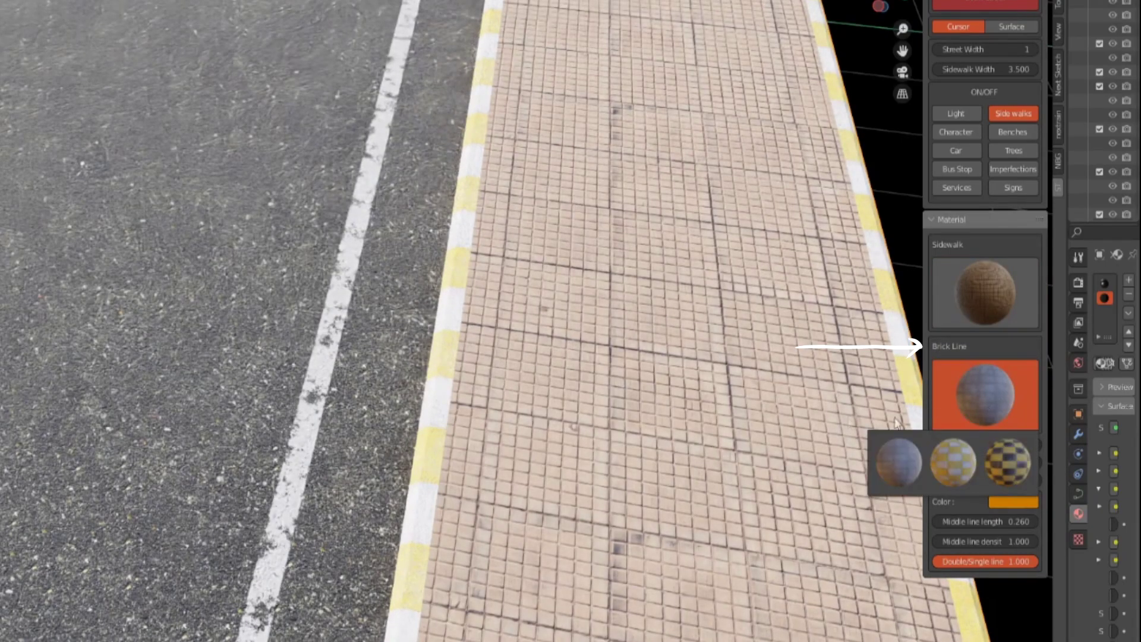
left_click(1007, 466)
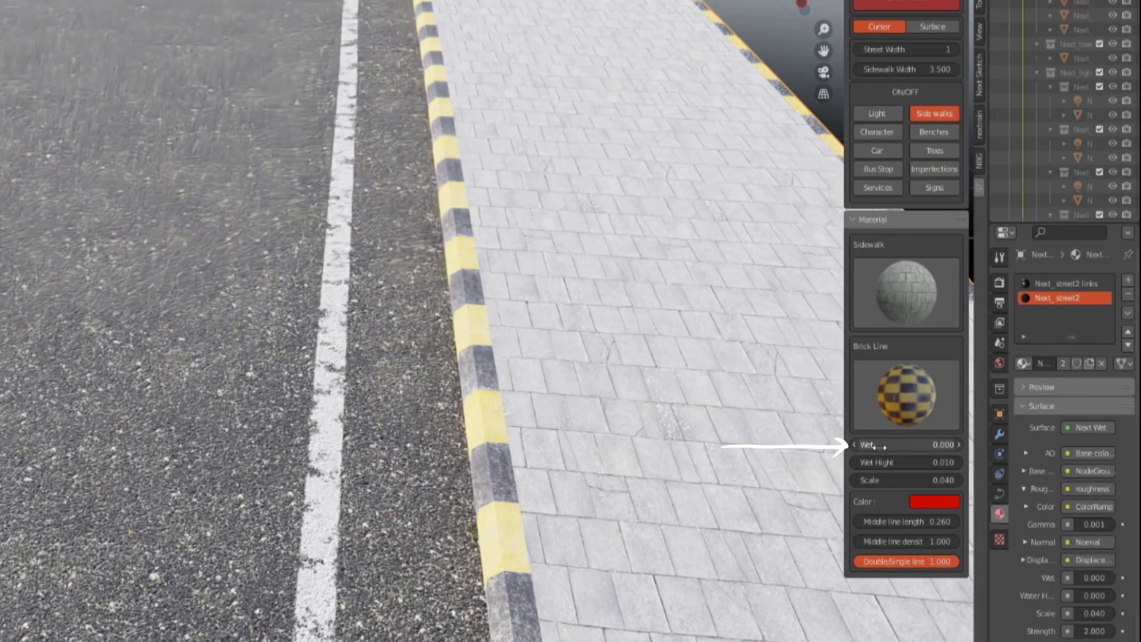
Set Wet to 1.000 and raise Wet Hight to flood the street, then view the centre lines
left_click_drag(873, 445, 927, 446)
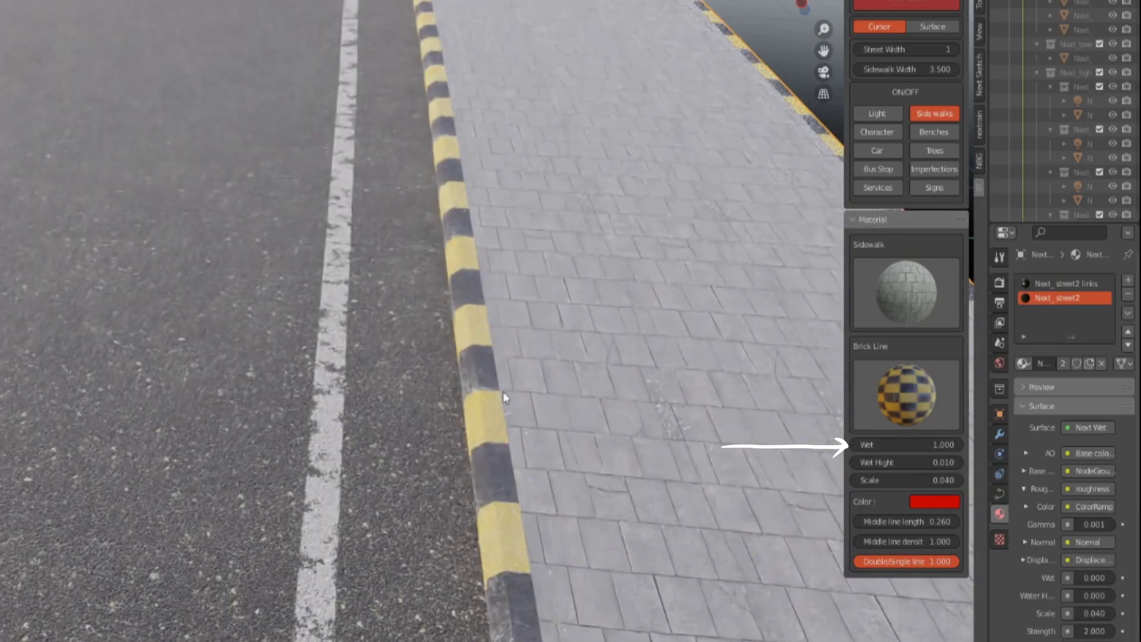
left_click_drag(891, 462, 978, 462)
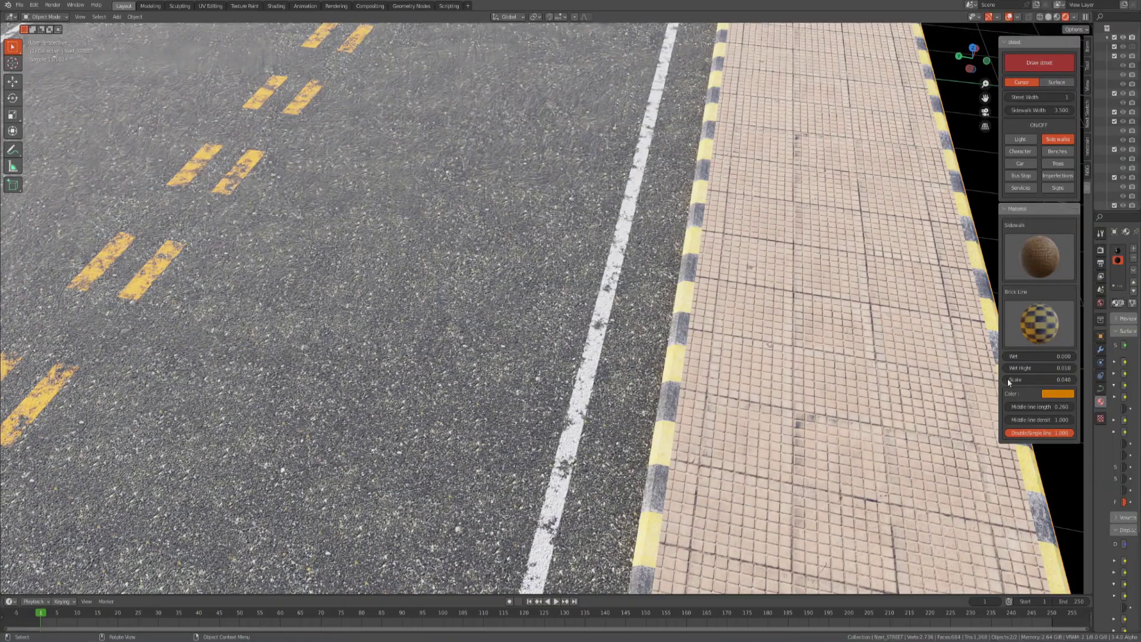
mouse_move(832, 380)
middle_mouse_down()
mouse_move(664, 357)
mouse_move(789, 358)
mouse_move(562, 285)
middle_mouse_up()
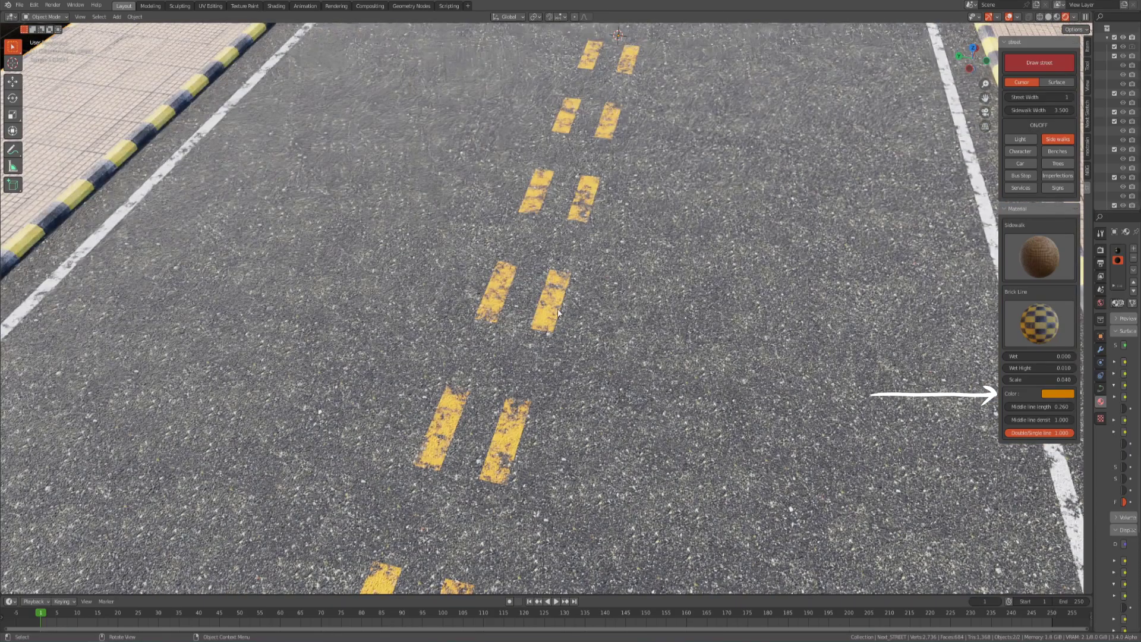
Colour the centre line red, set Double/Single line to 1.000, and shorten Middle line length into dashes
left_click(1051, 395)
left_click(1013, 281)
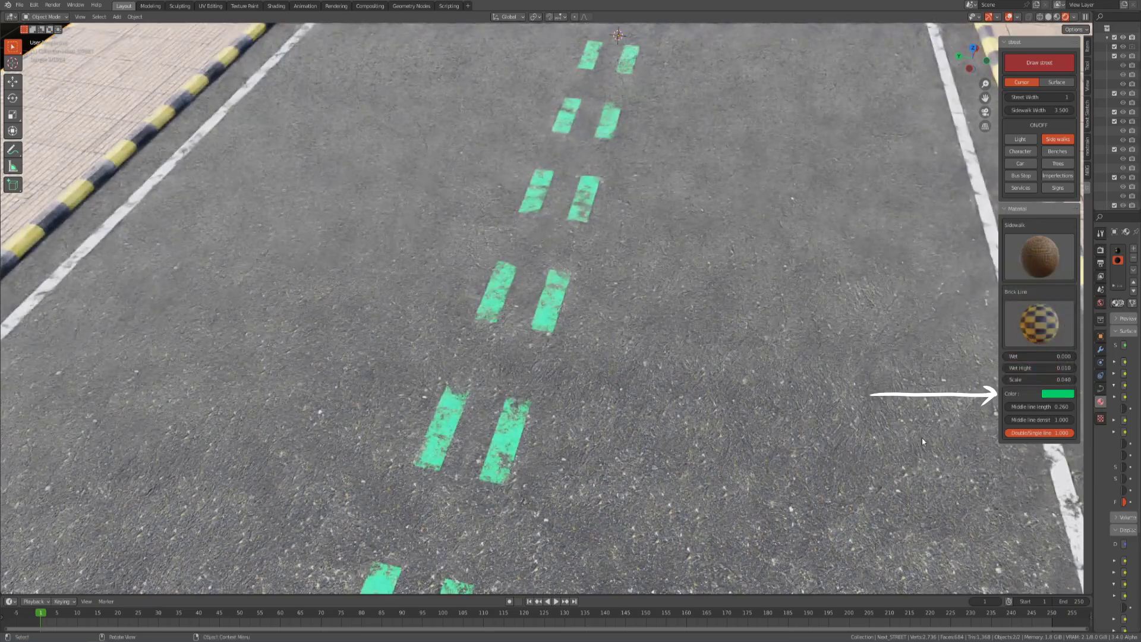
left_click(1067, 394)
left_click(1059, 299)
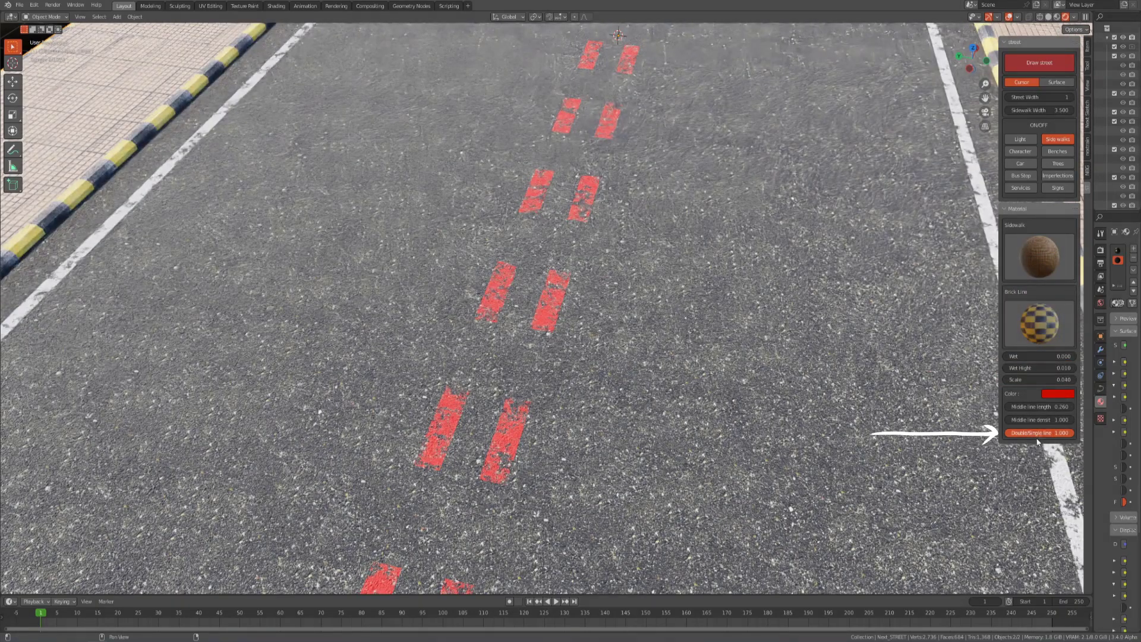
left_click_drag(1039, 432, 1087, 407)
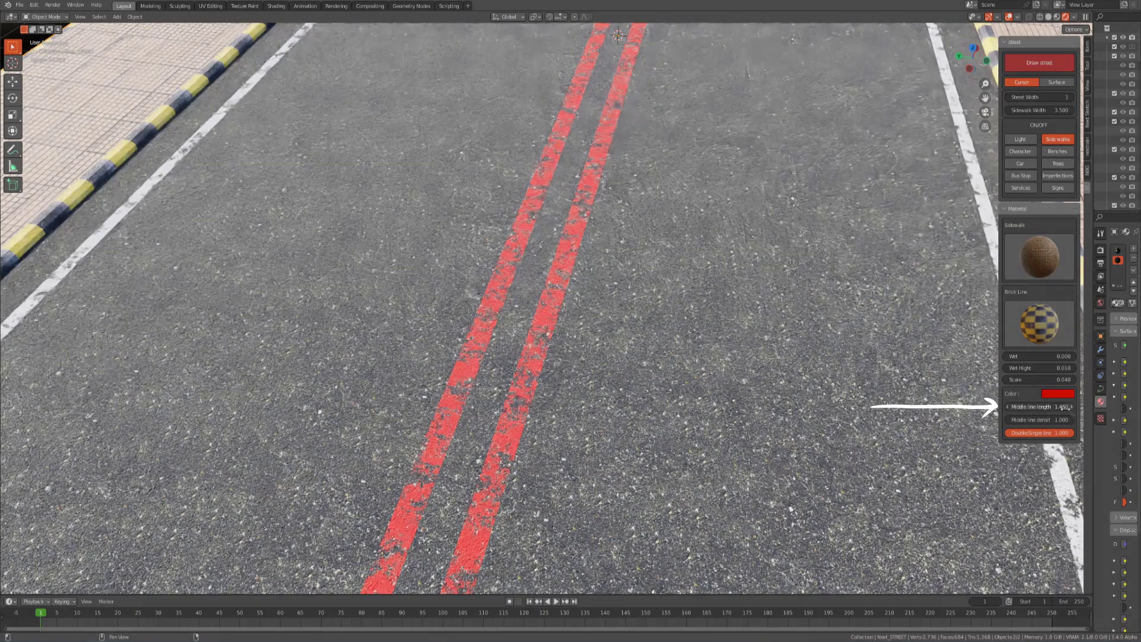
left_click_drag(1064, 407, 1046, 407)
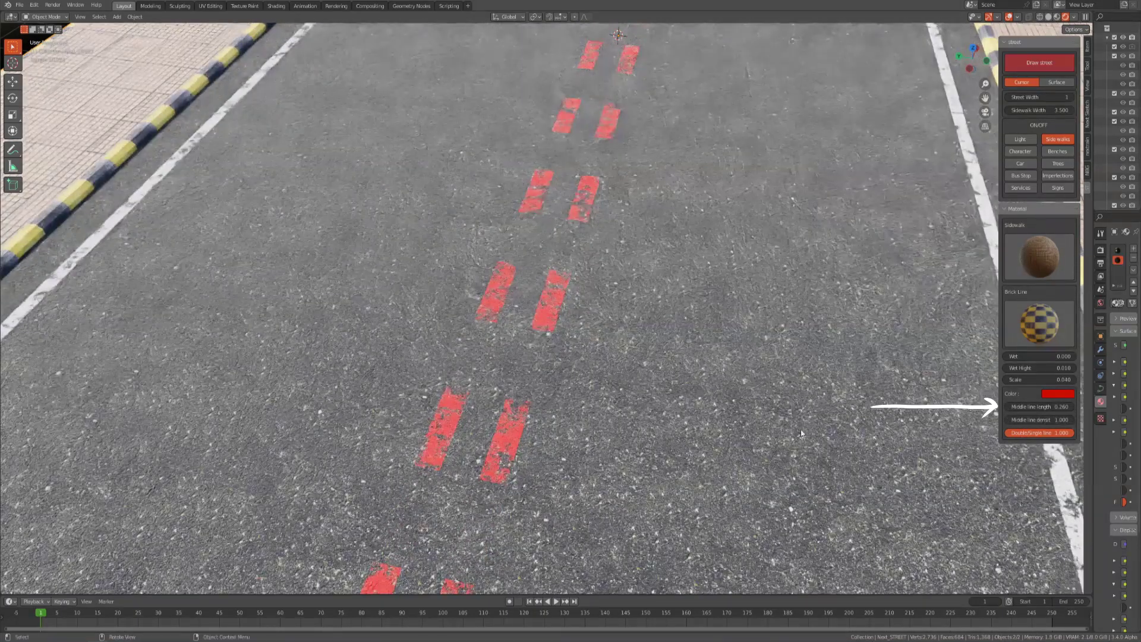